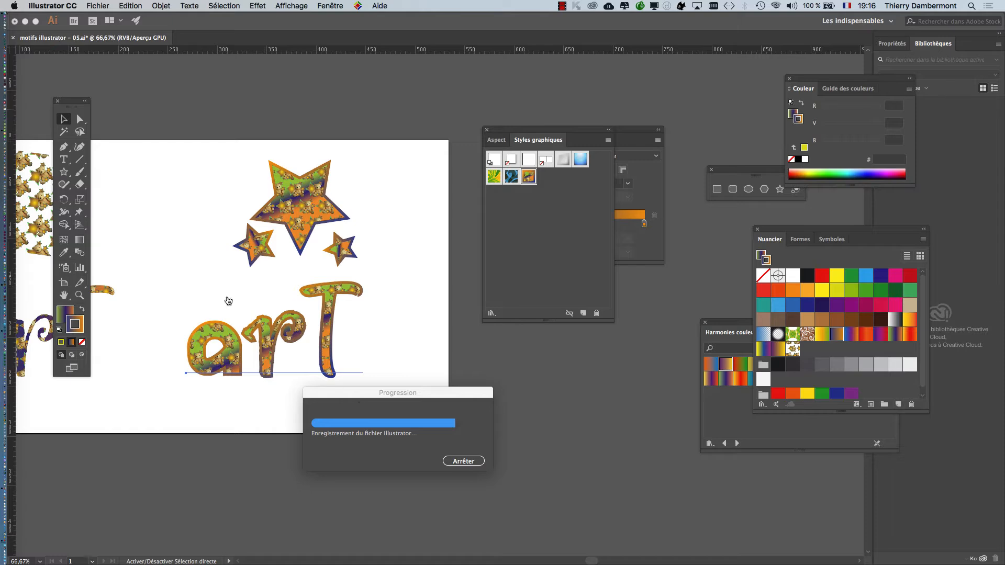
- Switch to Photoshop to examine the teddy bear image's size settings, and return to Illustrator
key("super+Tab")
key("super+Tab")
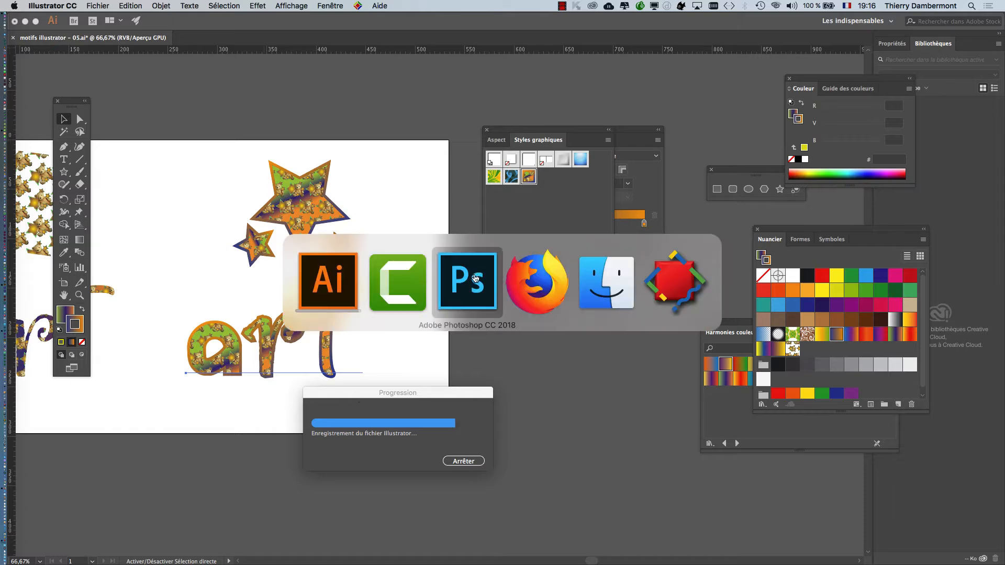
left_click(165, 6)
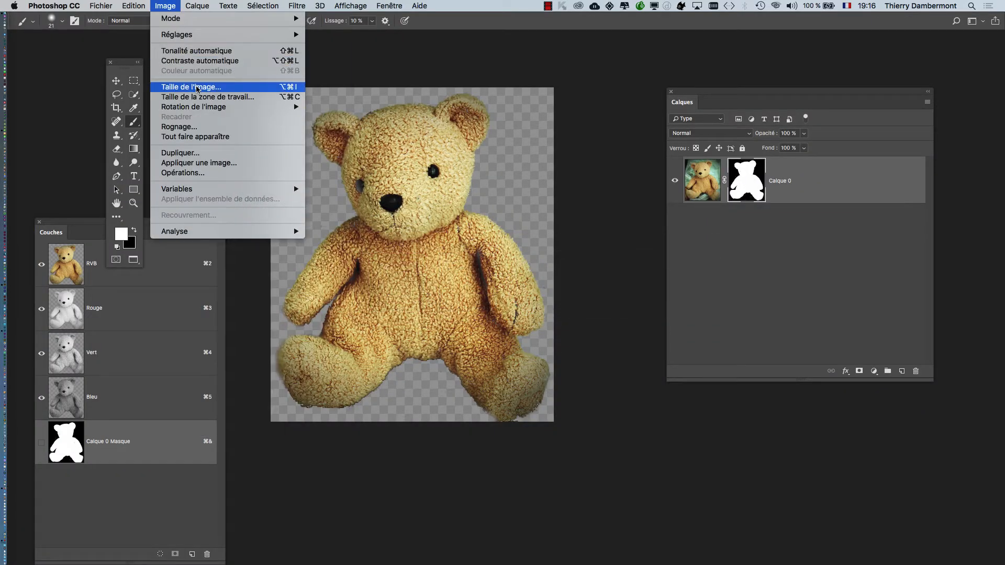
left_click(196, 89)
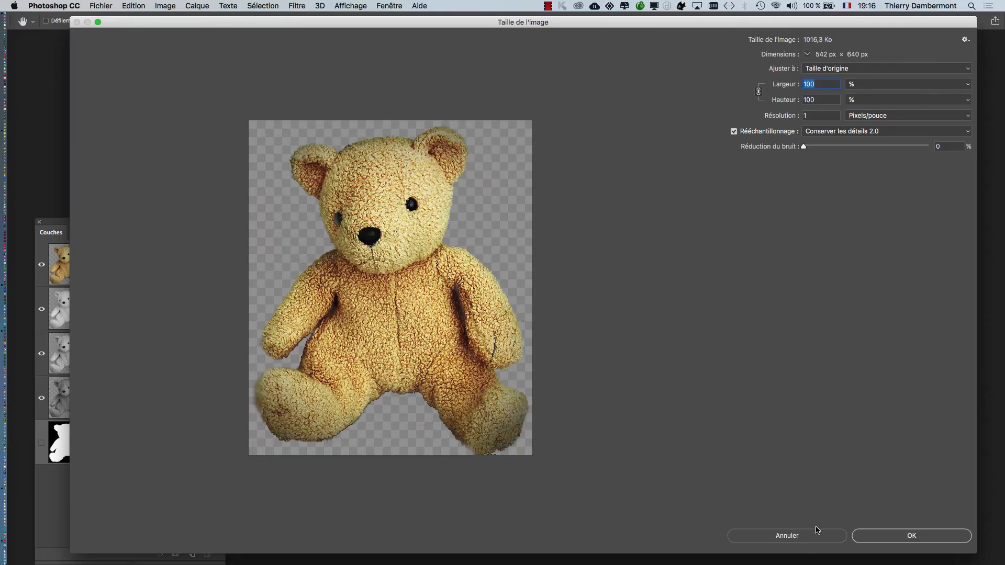
left_click(818, 534)
key("super+Tab")
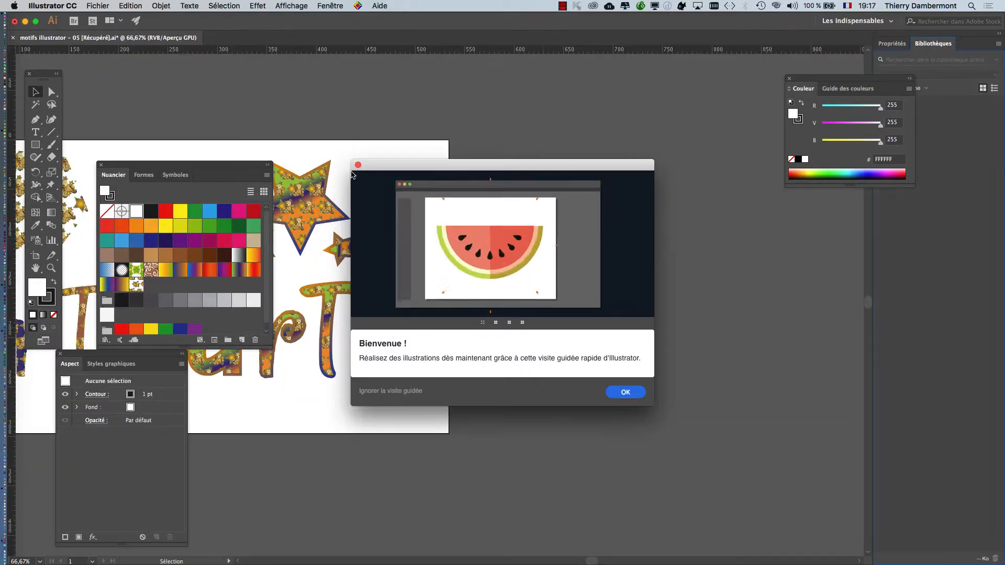
- Dismiss the welcome tour and extend the artboard downward to make room below the "arT" texts
left_click(358, 165)
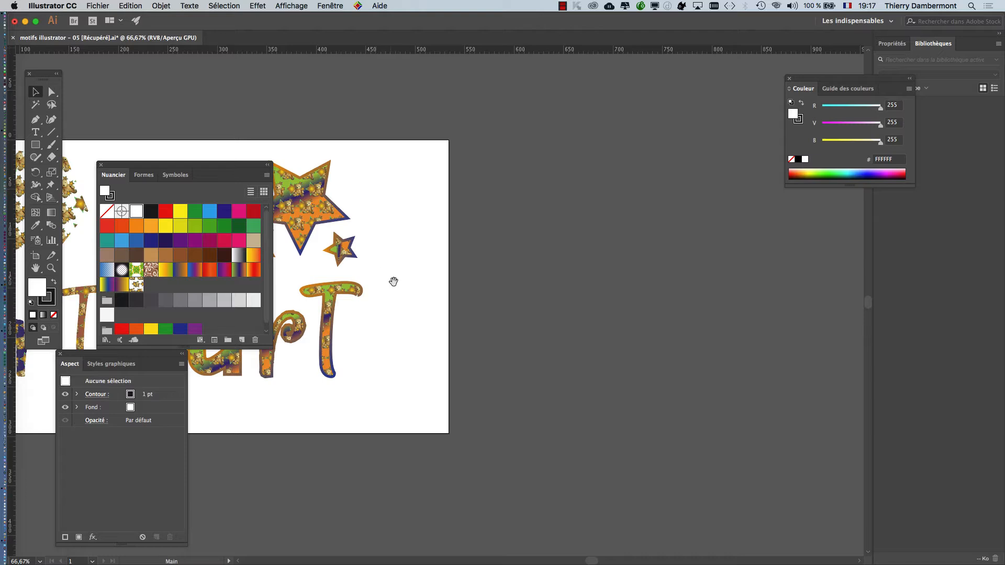
left_click_drag(393, 281, 715, 208)
left_click_drag(580, 211, 530, 178)
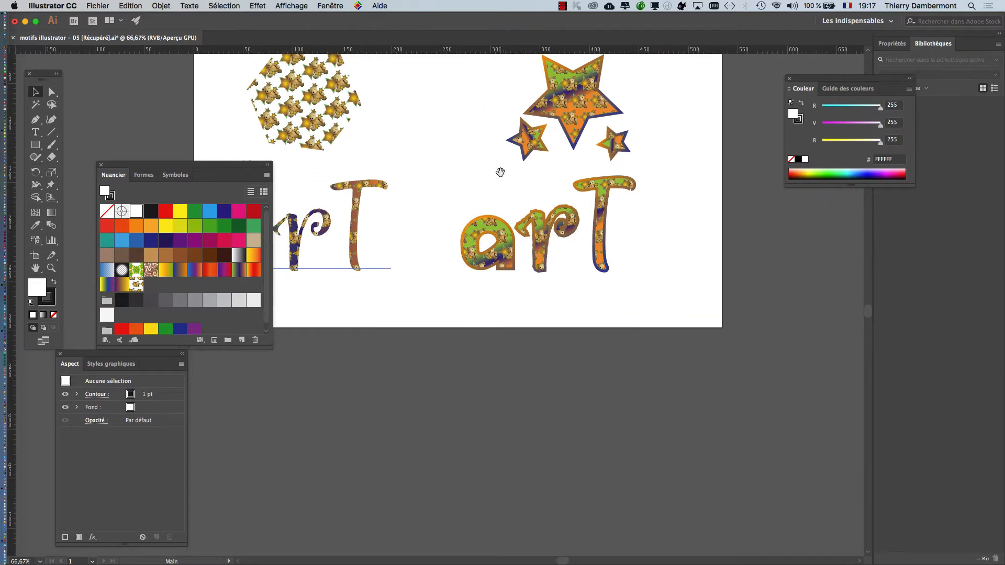
left_click(36, 257)
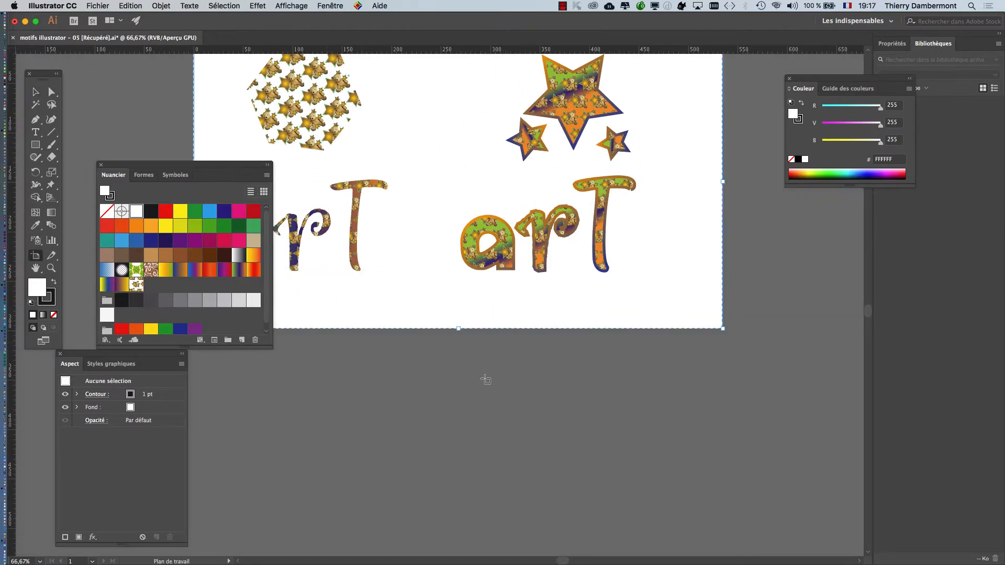
left_click_drag(458, 328, 458, 514)
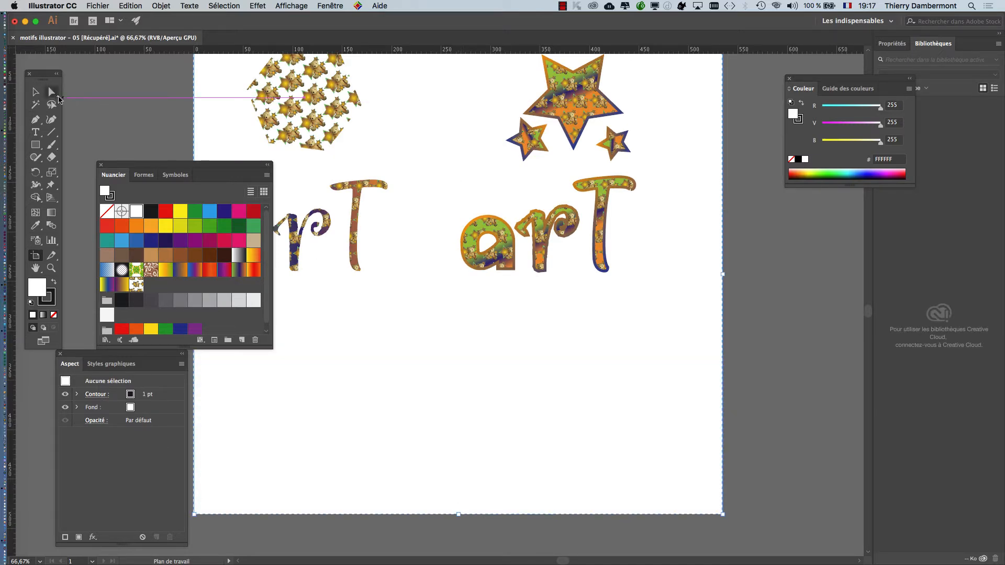
- Duplicate the outlined "arT" text directly below the original, in the empty part of the artboard
key("v")
left_click_drag(535, 272, 543, 418)
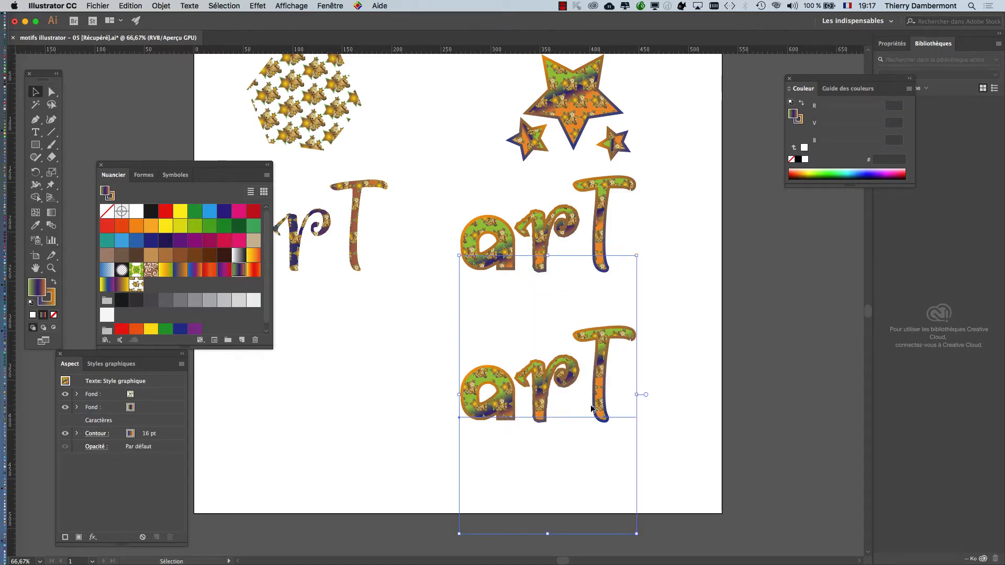
- Examine the bear pattern fill and gradient outline of the duplicated "arT" text up close
scroll(592, 408, "up", 2)
left_click_drag(541, 265, 432, 208)
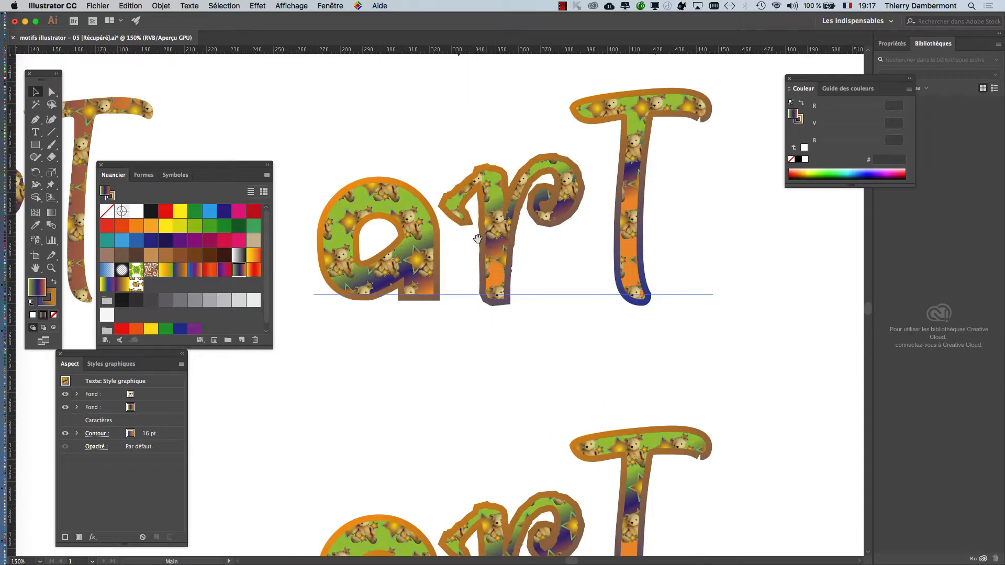
left_click_drag(528, 349, 516, 98)
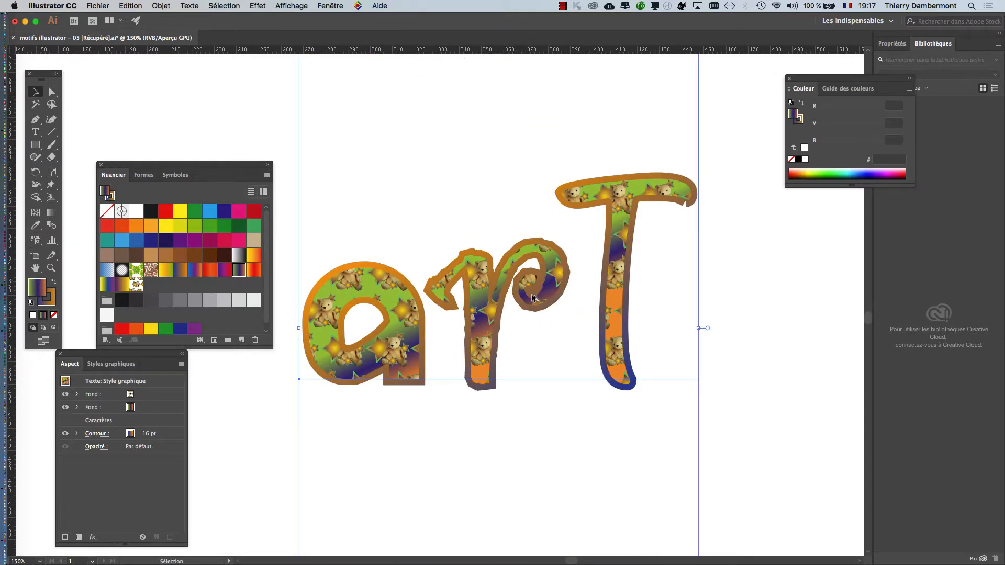
scroll(530, 299, "up", 2)
scroll(525, 295, "down", 1)
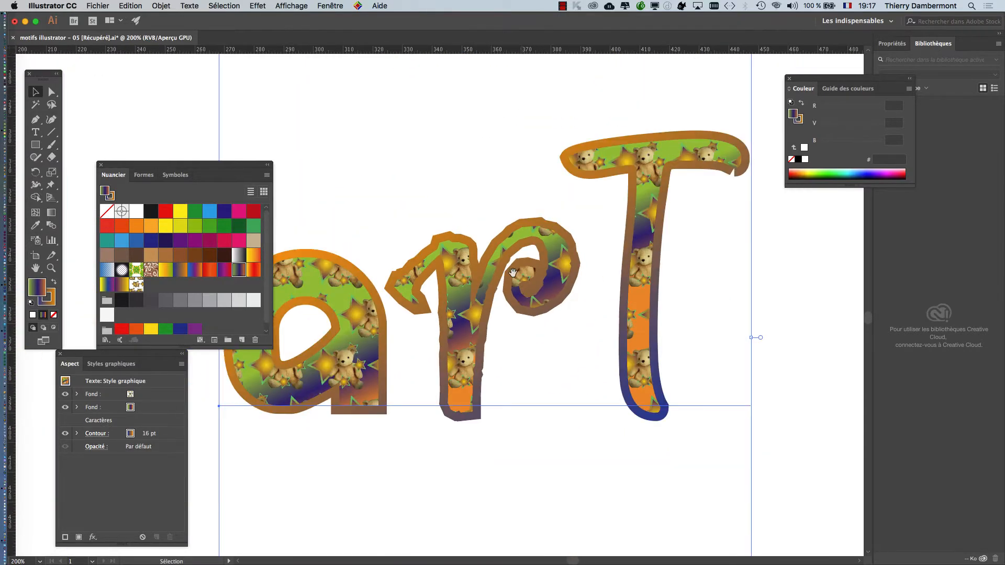
scroll(468, 441, "up", 10)
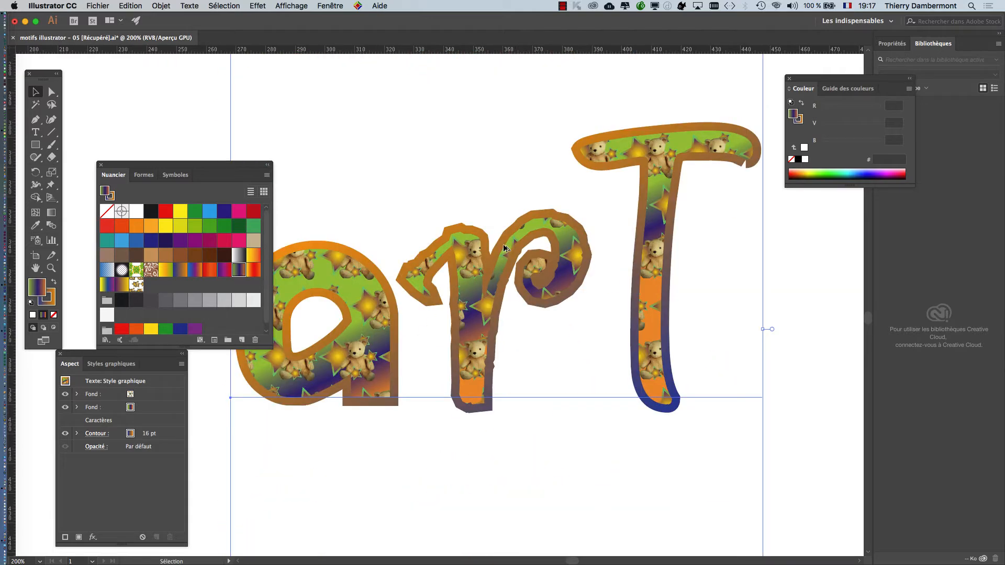
scroll(504, 247, "up", 2)
scroll(556, 508, "down", 1)
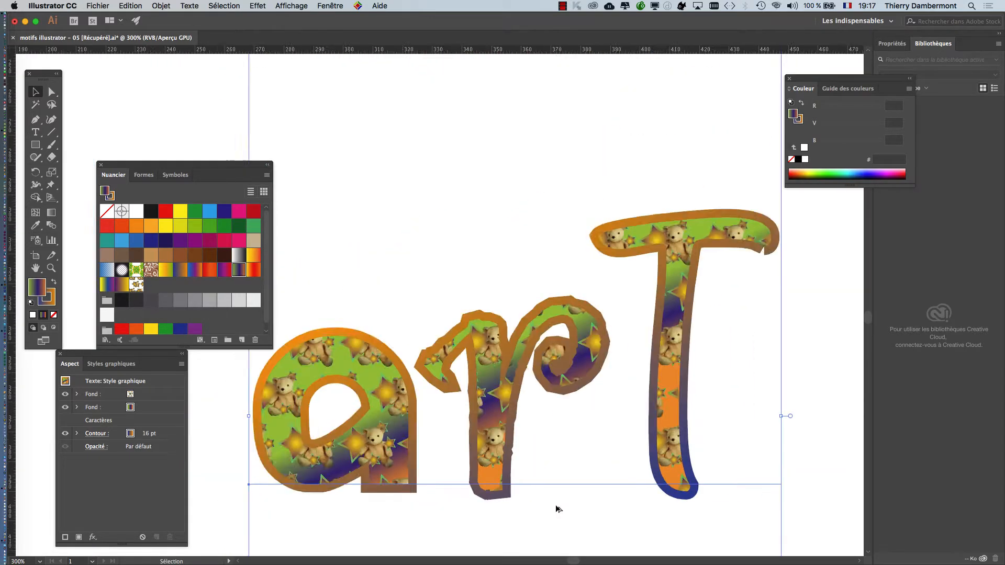
scroll(746, 479, "down", 2)
scroll(684, 347, "up", 1)
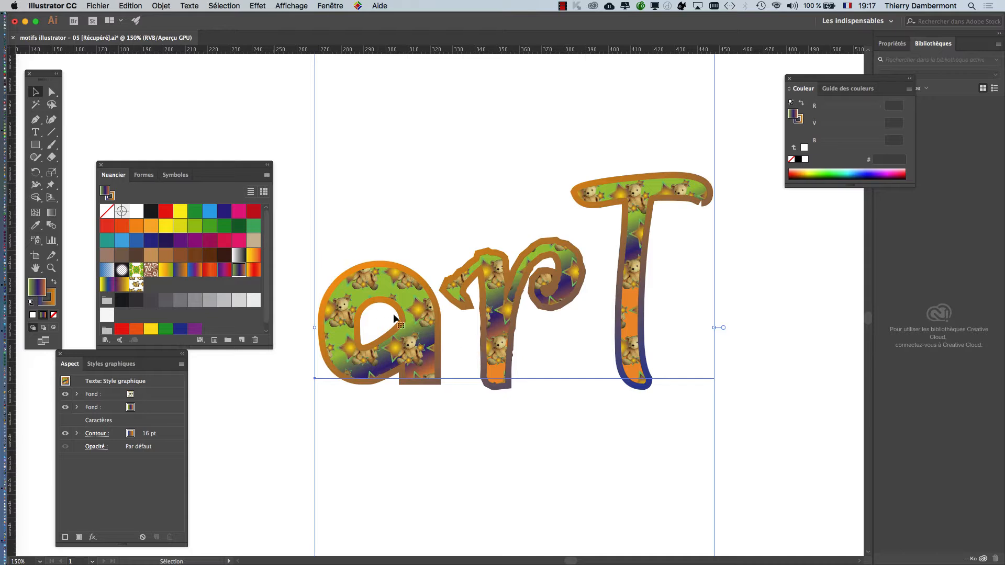
left_click(699, 400)
left_click(696, 384)
scroll(693, 378, "down", 3)
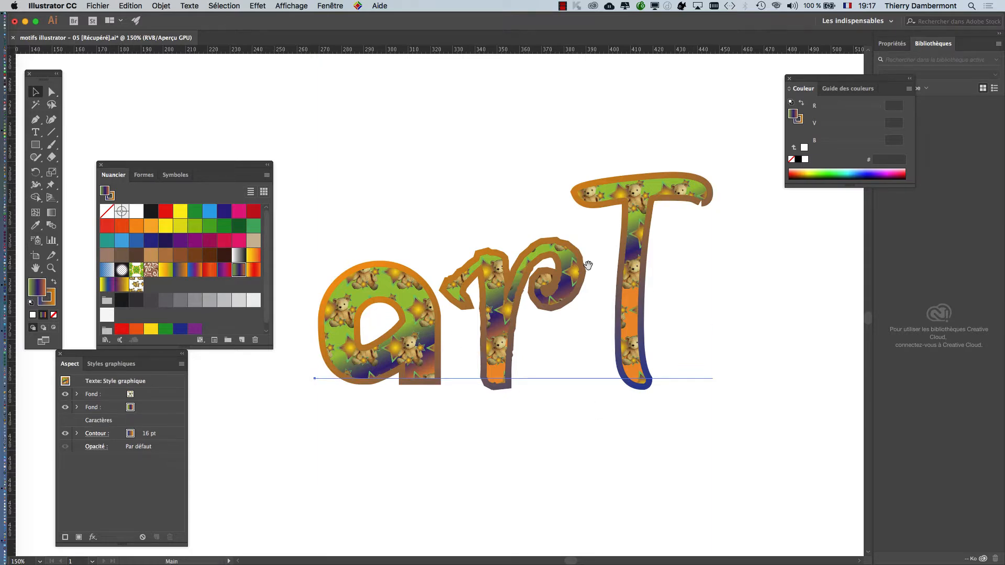
- Detach the Aspect panel from its group, close the leftover Styles graphiques and Couleur panels, and place Aspect beside the text
left_click_drag(125, 359, 786, 187)
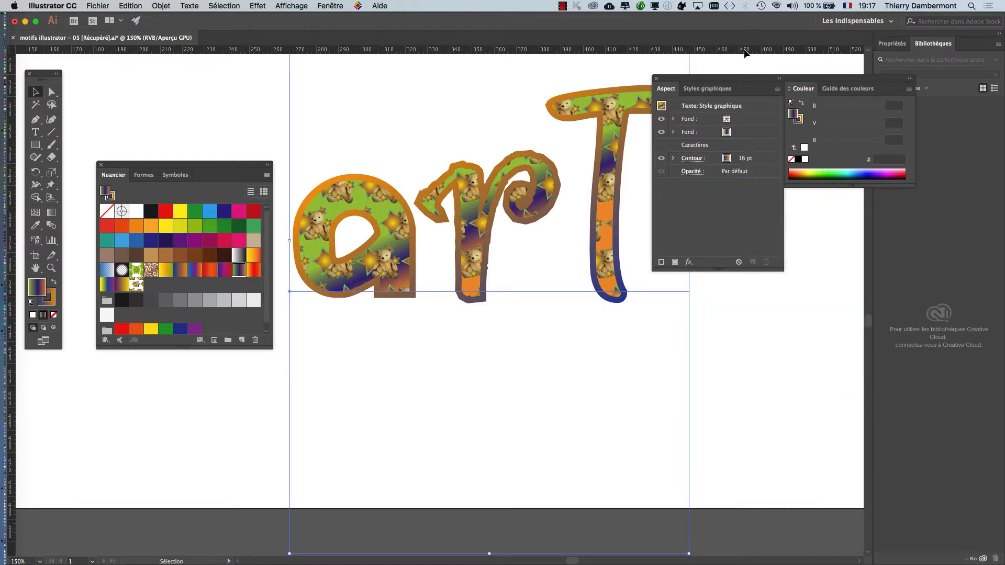
left_click_drag(665, 89, 515, 124)
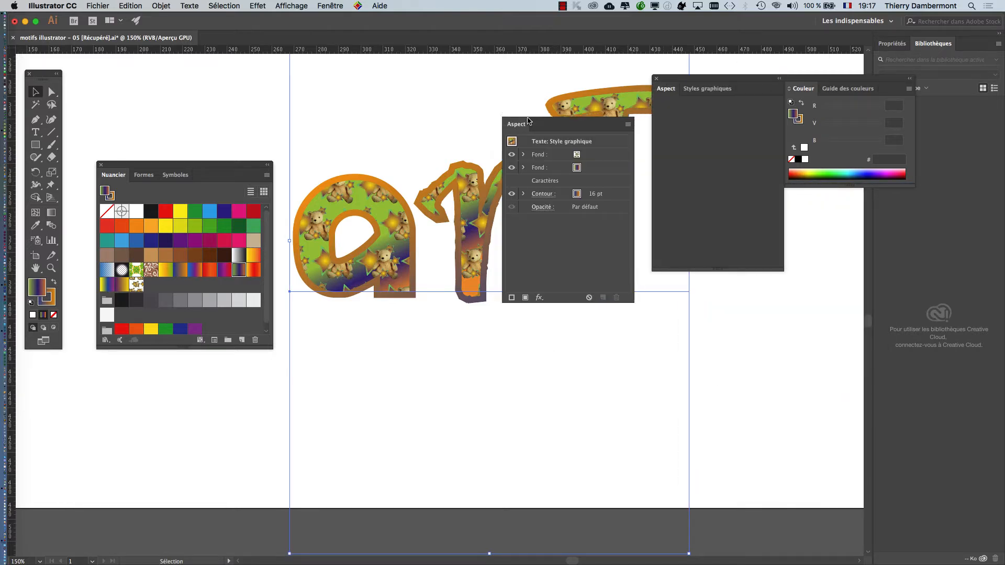
left_click(655, 79)
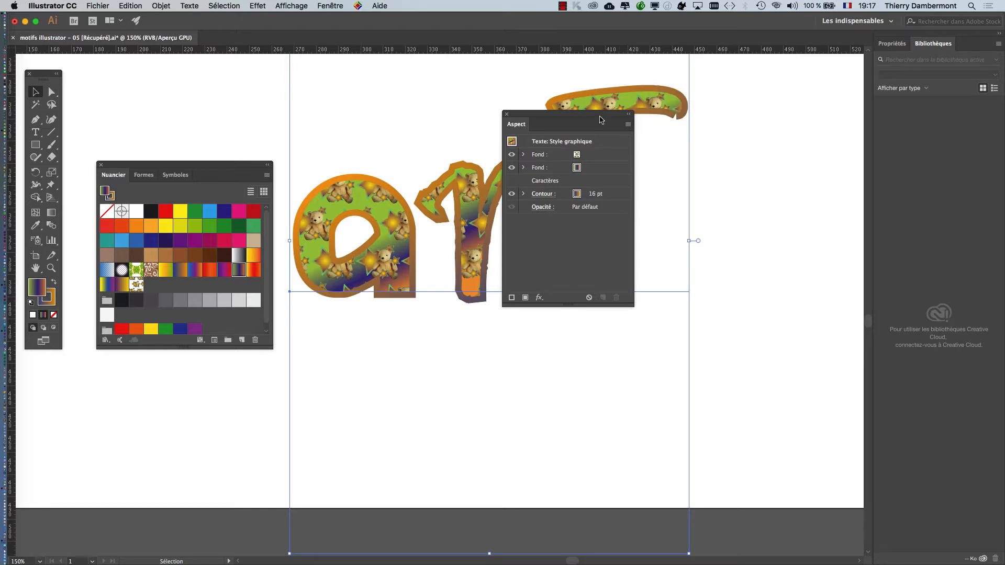
left_click_drag(601, 120, 679, 109)
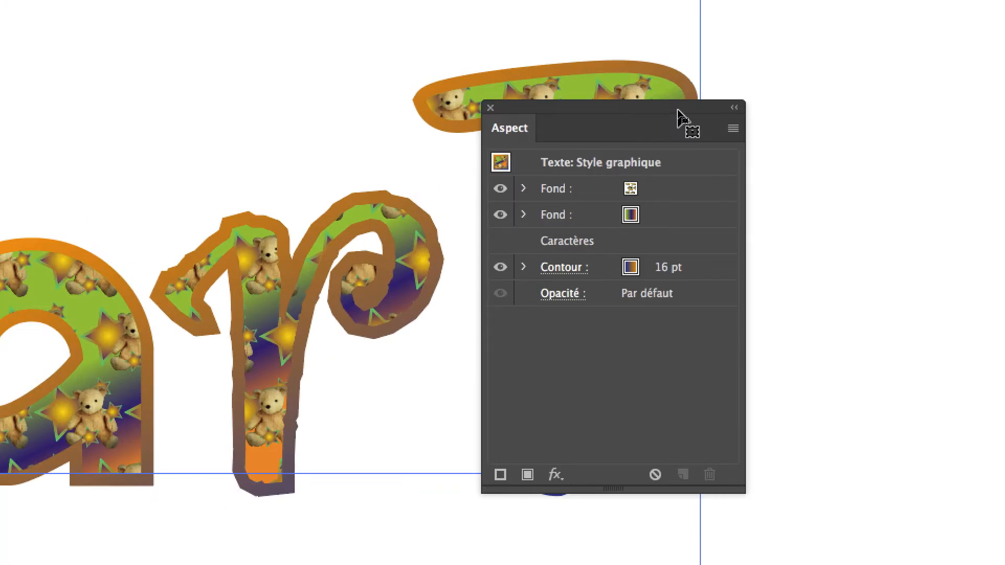
- Select the text's Contour attribute in its appearance and review the stroke options
left_click(706, 267)
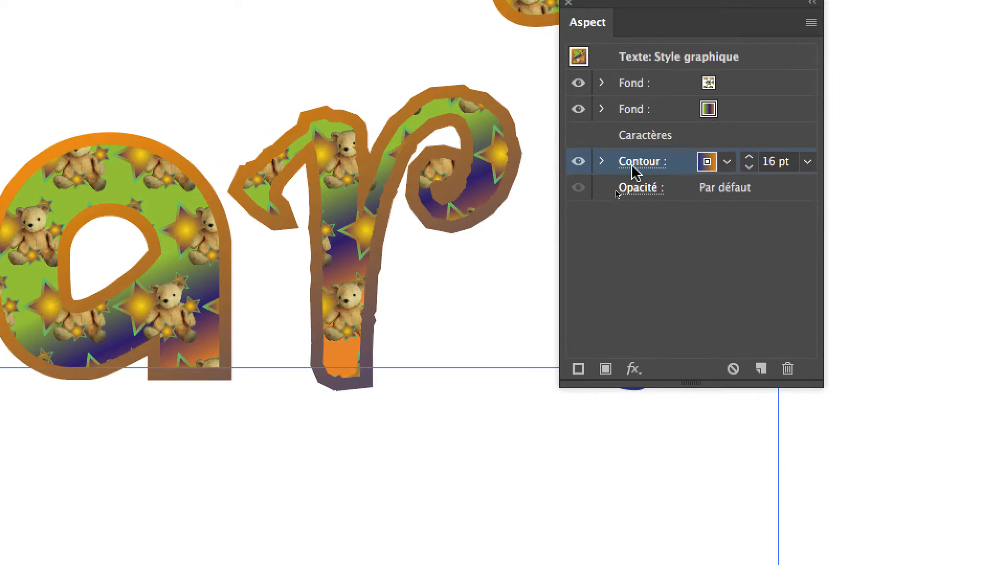
left_click(633, 164)
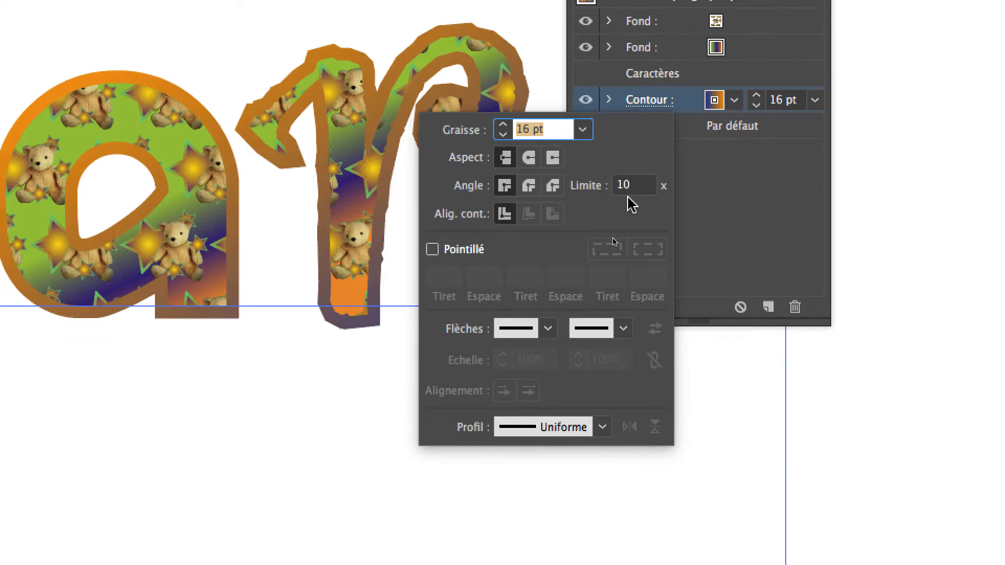
left_click(666, 210)
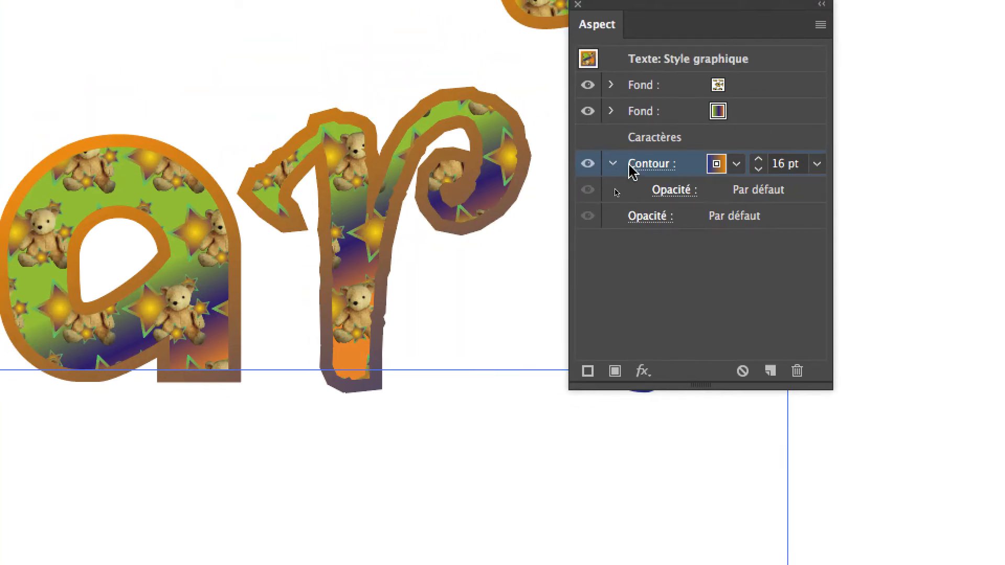
left_click(653, 165)
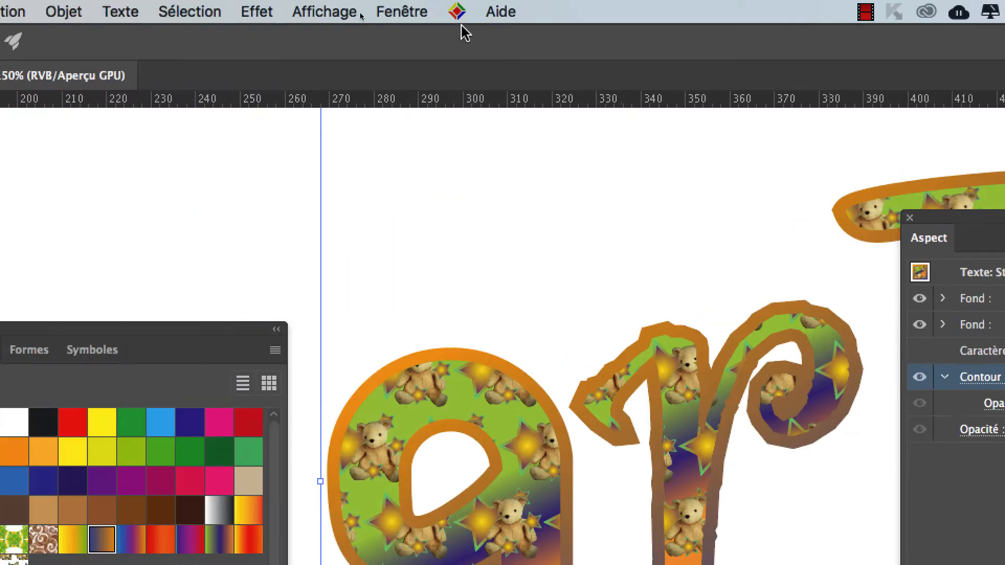
- Show the Formes brushes near the text and apply the rough Anthracite charcoal brush to its Contour
left_click(448, 13)
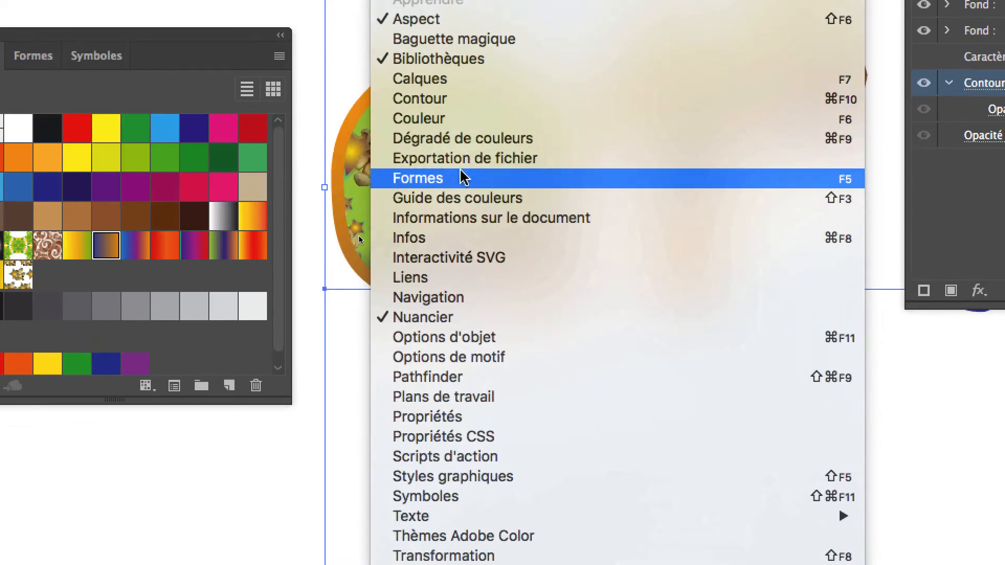
left_click(460, 246)
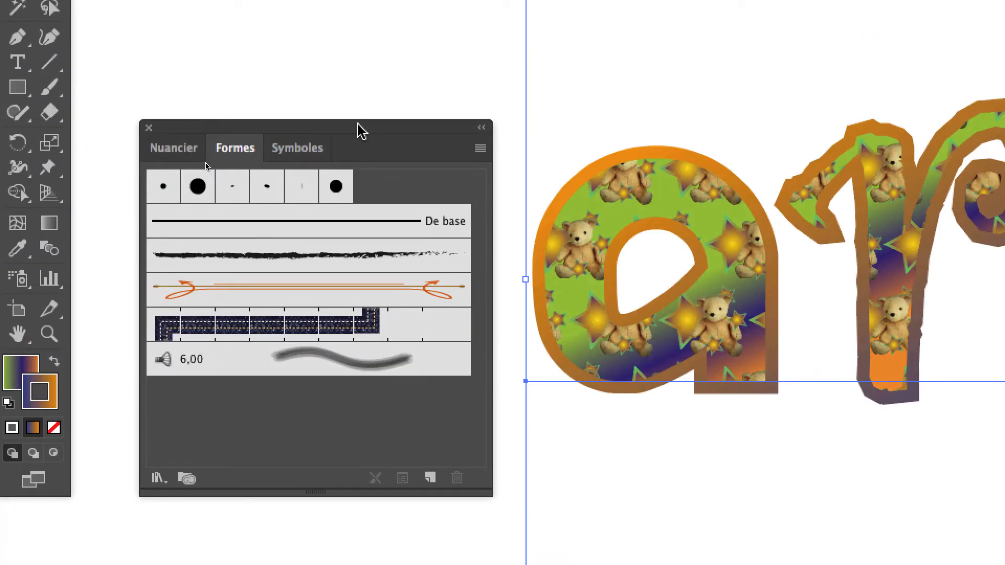
left_click_drag(413, 46, 980, 221)
left_click_drag(559, 191, 596, 185)
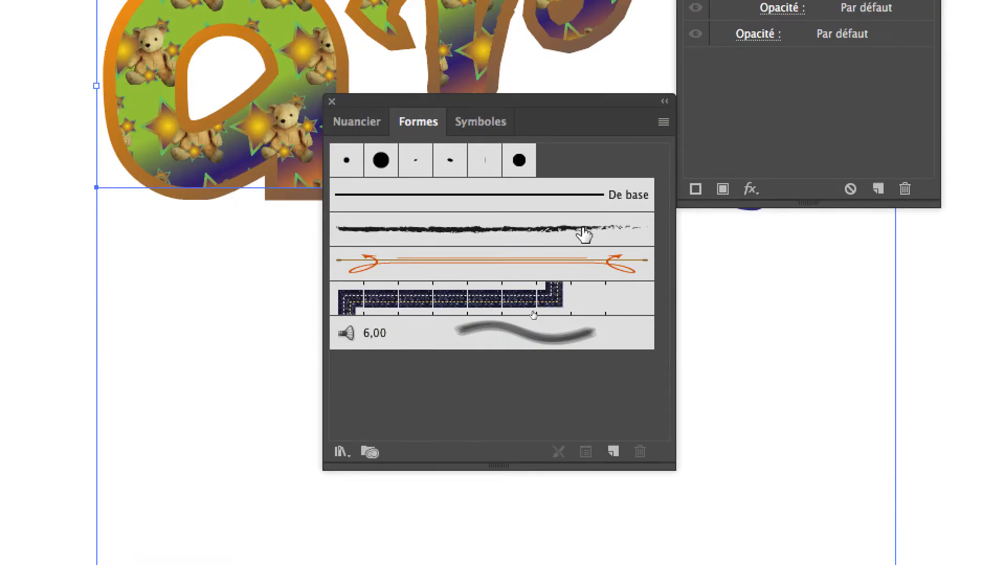
left_click(584, 235)
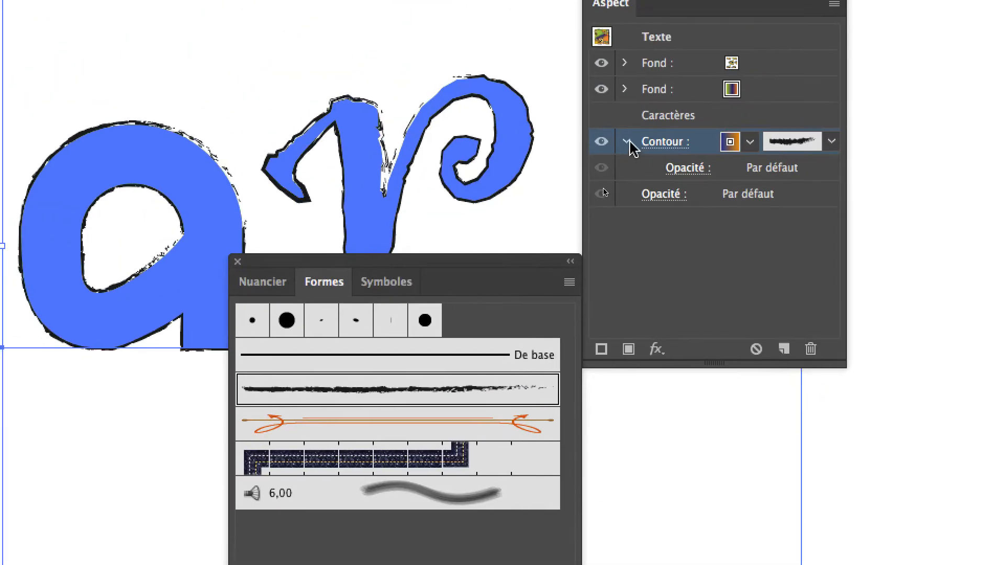
- Collapse the Contour attribute's details and look through the brushes offered for it
left_click(613, 135)
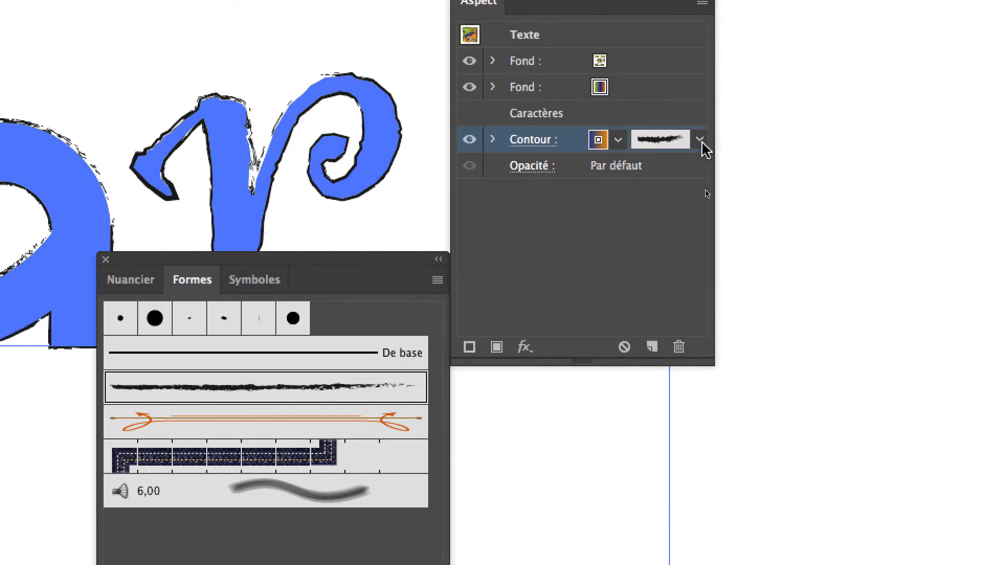
left_click(729, 140)
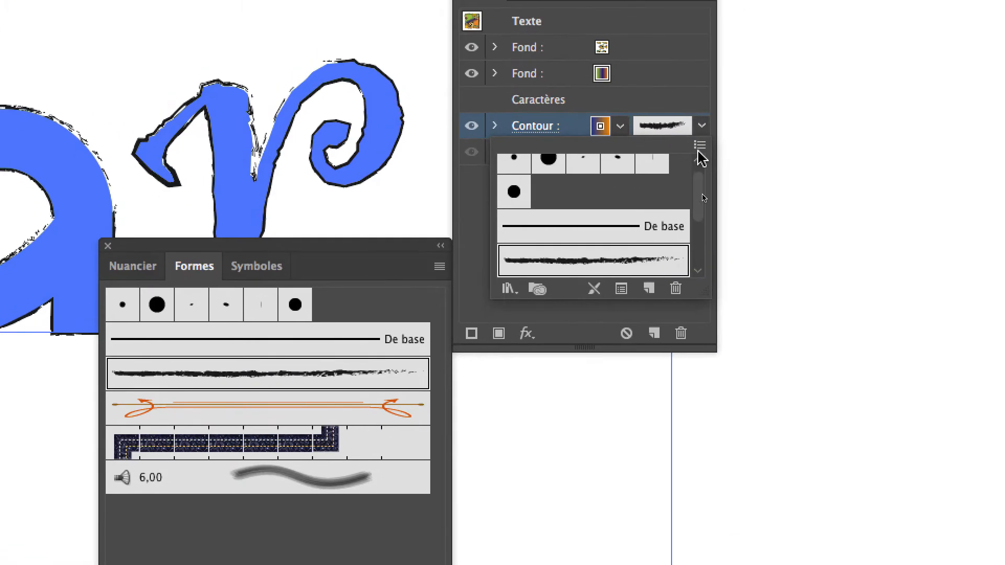
left_click(702, 115)
- Move the Formes and Aspect panels clear of the duplicated "arT" text
left_click_drag(602, 113, 366, 293)
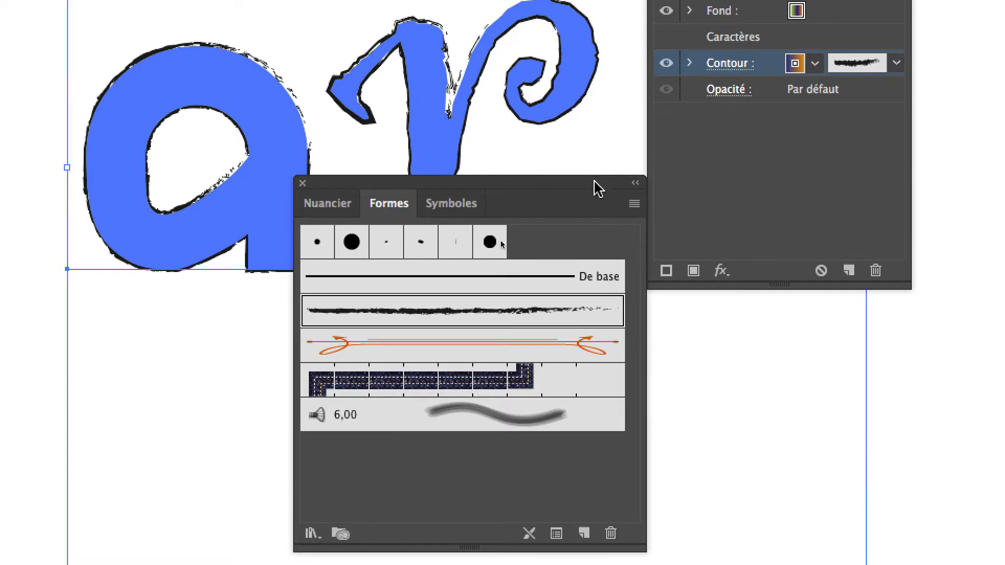
left_click_drag(597, 185, 387, 128)
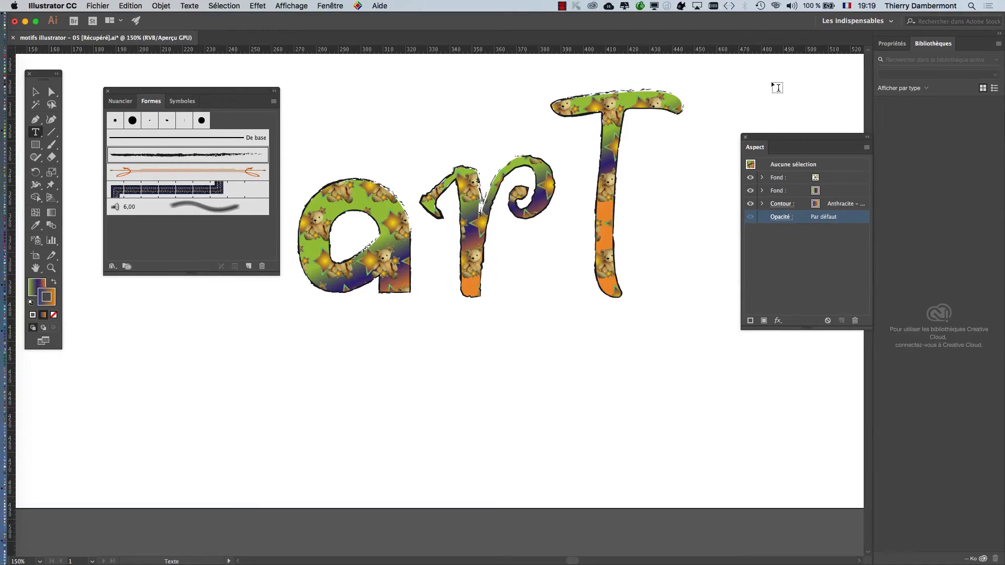
left_click_drag(766, 137, 814, 237)
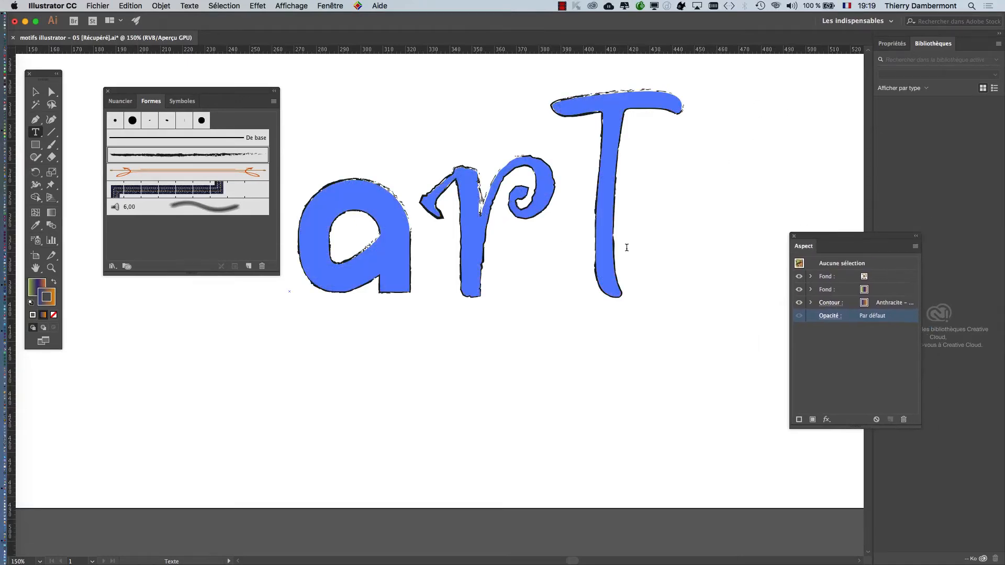
- Append "ist" to the end of the duplicated "arT" text
left_click(645, 238)
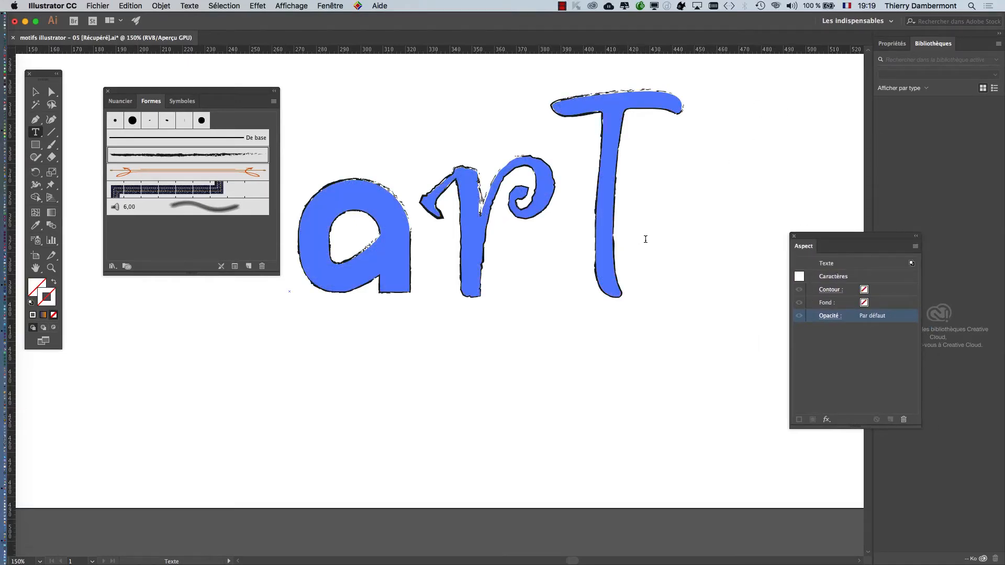
type("ist")
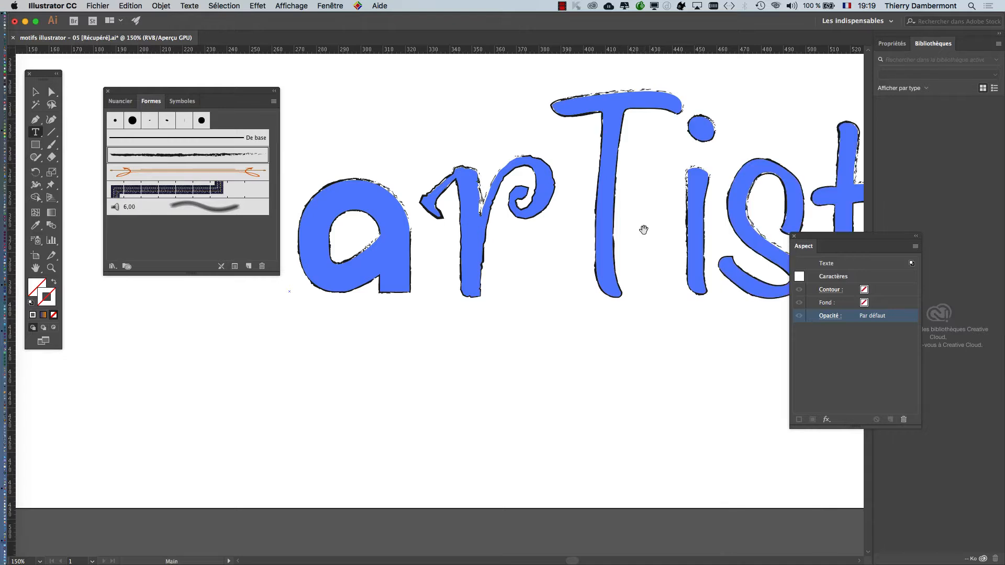
- Finish editing the "arTist" text, select it as an object and examine its rough charcoal outline up close
key("super+minus")
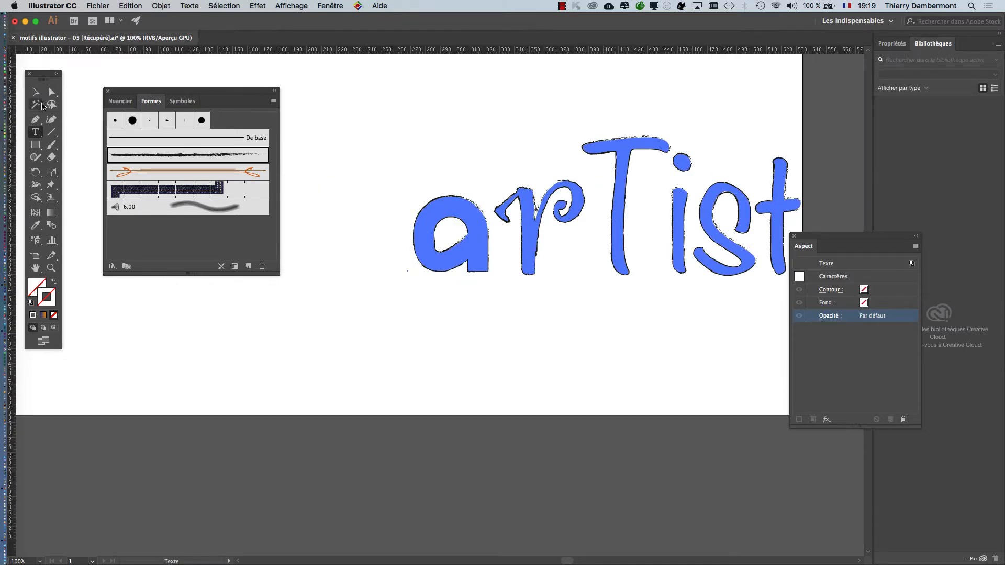
left_click(35, 91)
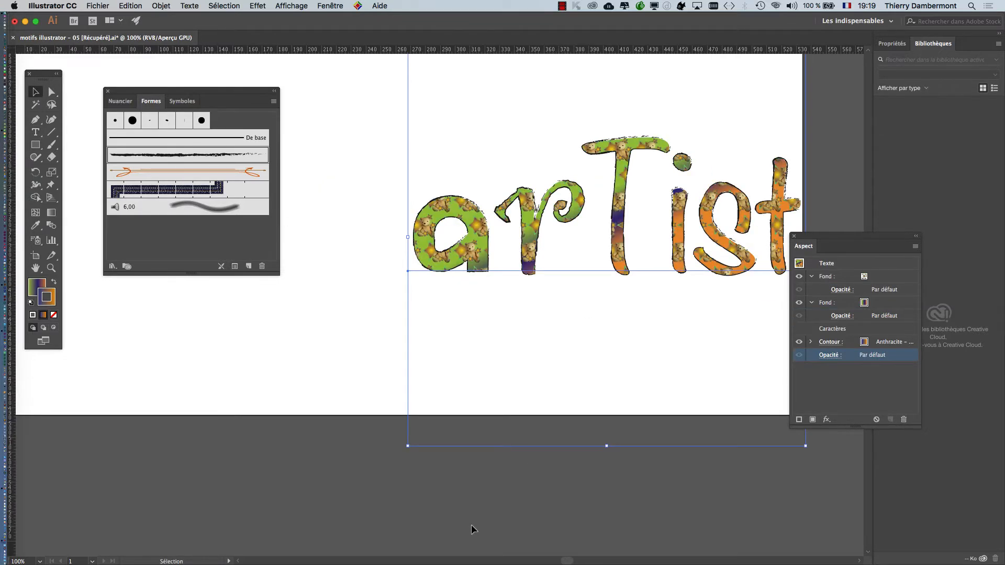
left_click_drag(489, 426, 444, 393)
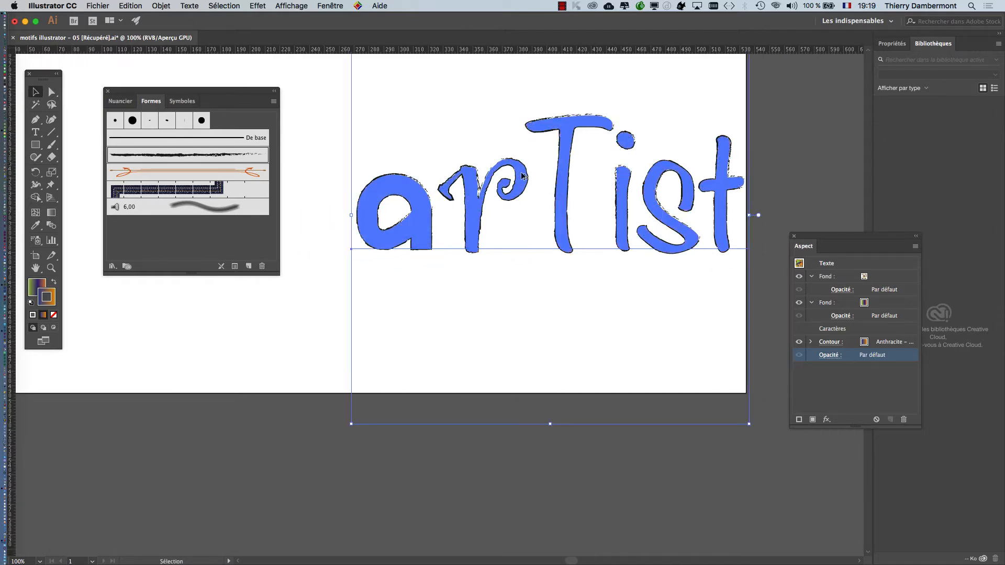
scroll(524, 176, "up", 1)
scroll(534, 259, "up", 2)
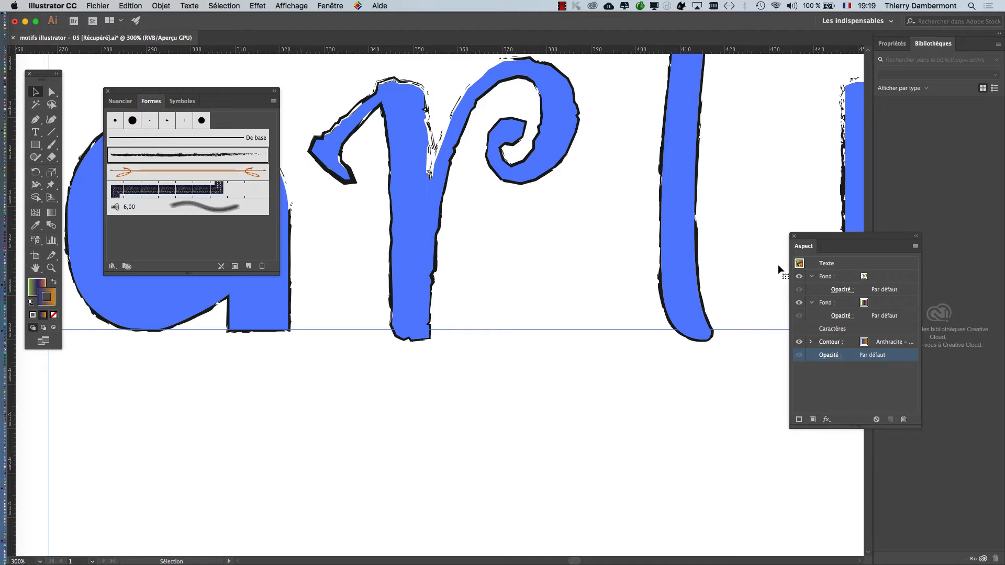
left_click_drag(834, 243, 793, 174)
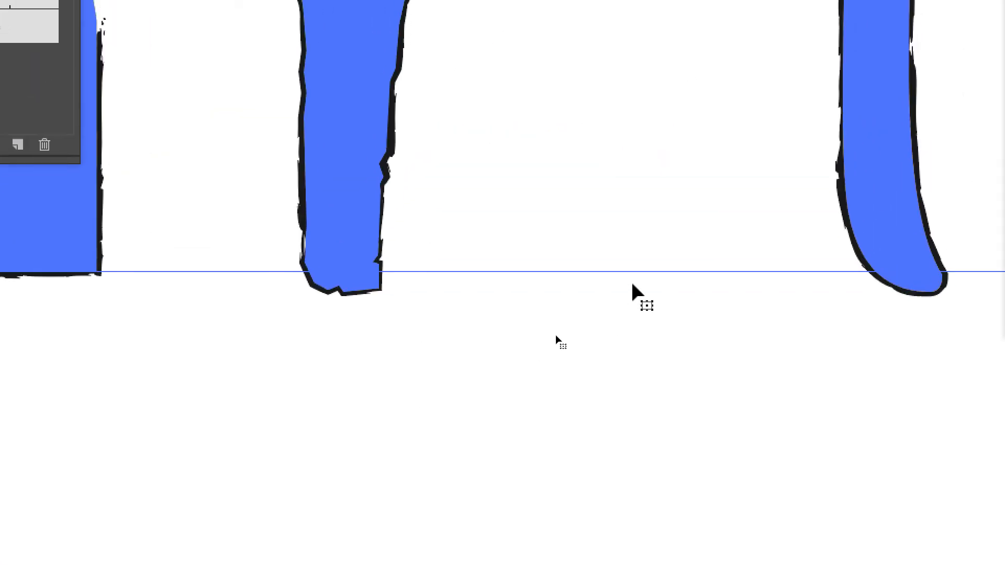
scroll(738, 313, "down", 2)
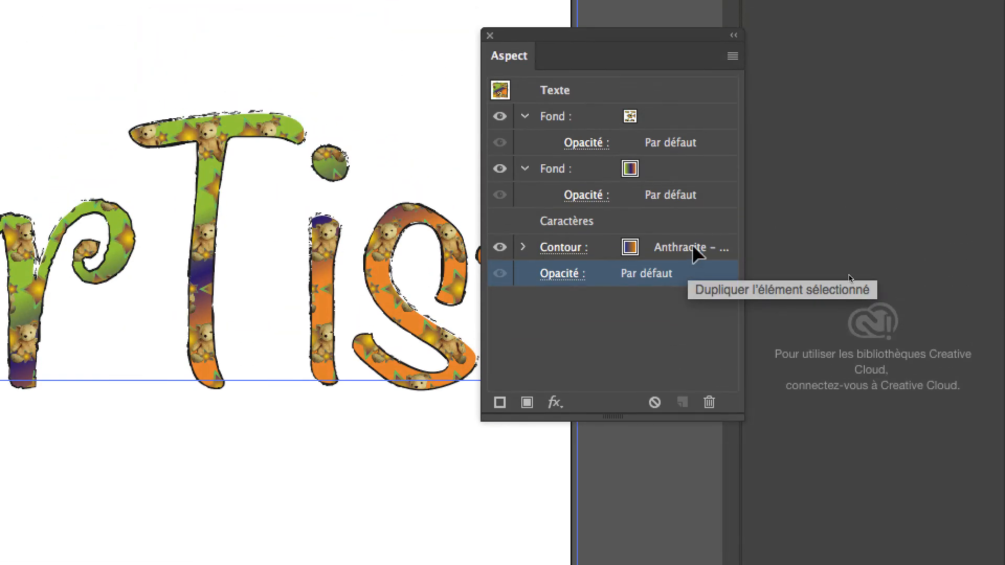
- Select the text's Contour attribute and replace its gradient colour, trying dark blue before light blue
left_click(697, 254)
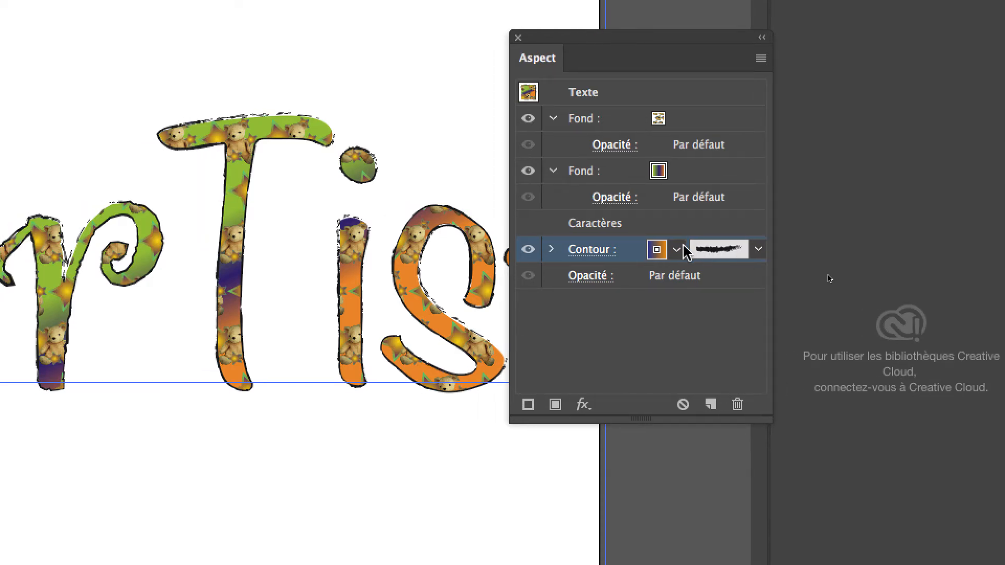
left_click(681, 249)
left_click(605, 298)
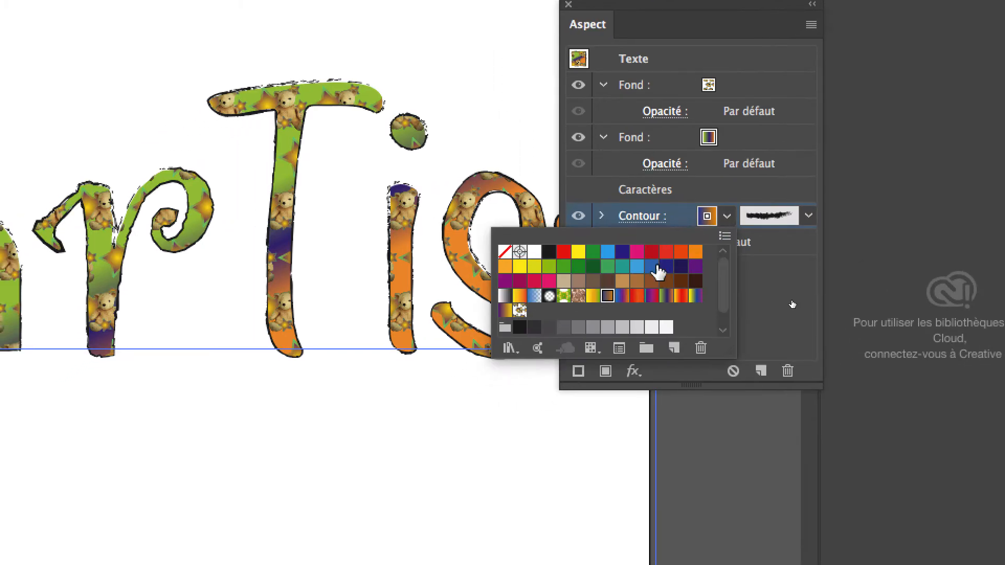
left_click(671, 266)
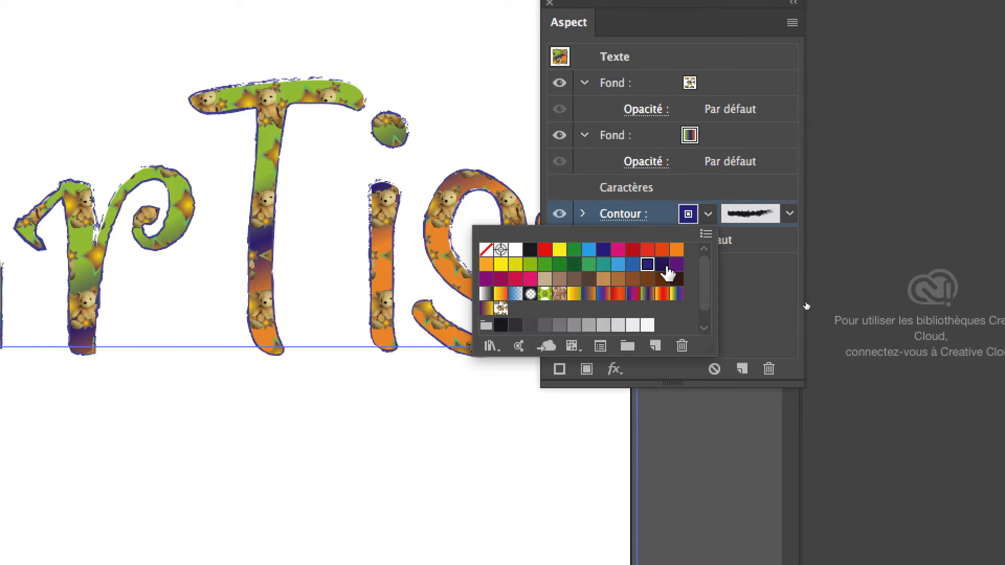
left_click(634, 254)
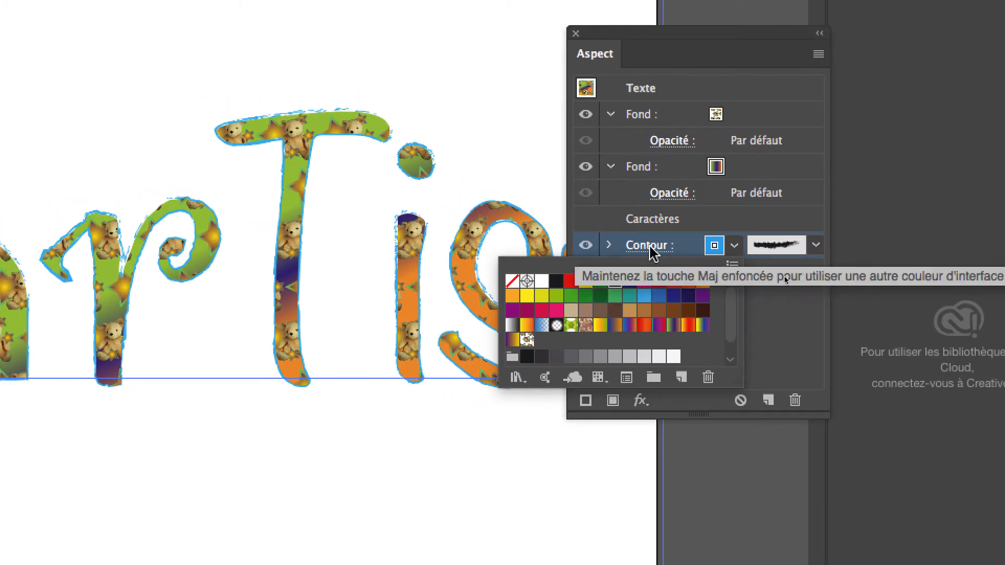
- Compare Contour weights (Graisse) of 2 pt and 3 pt on the "arTist" text and set the weight to 3 pt
left_click(609, 251)
left_click(609, 252)
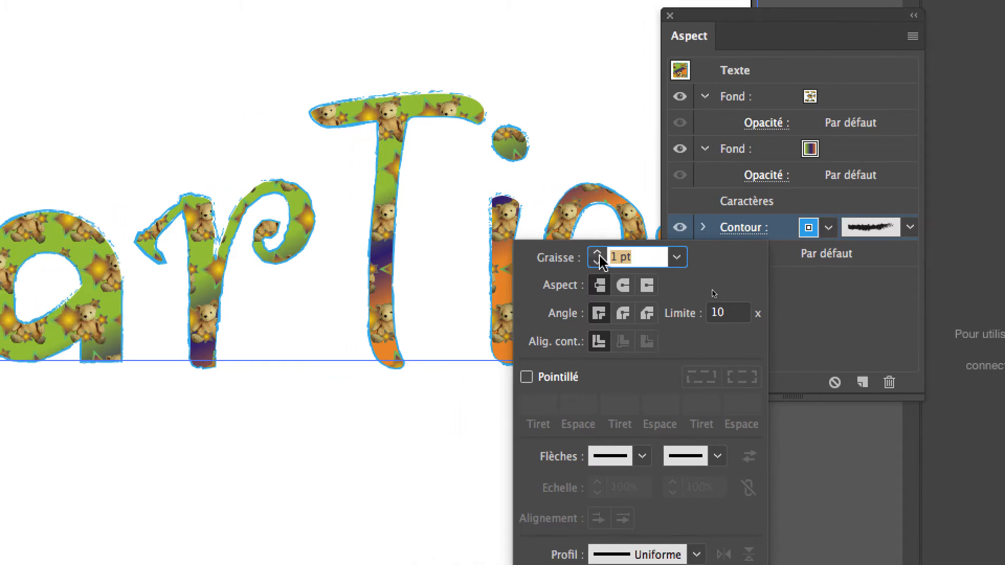
left_click(504, 270)
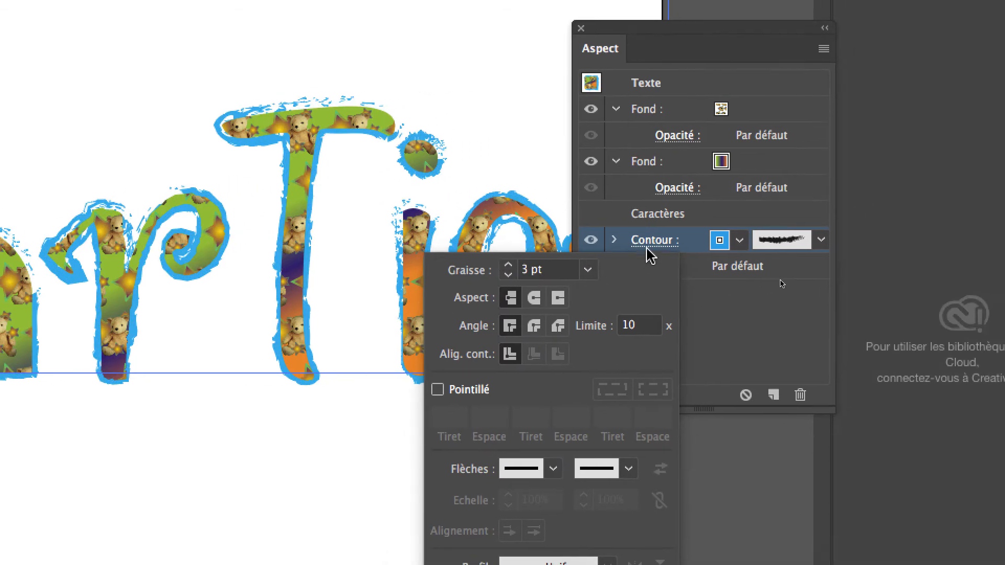
left_click(744, 240)
left_click(649, 248)
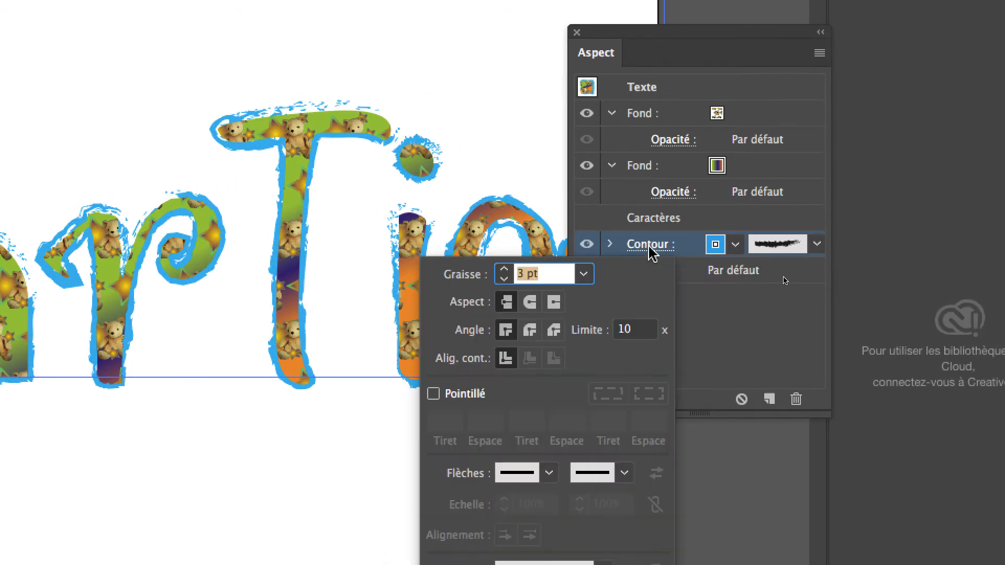
left_click(607, 258)
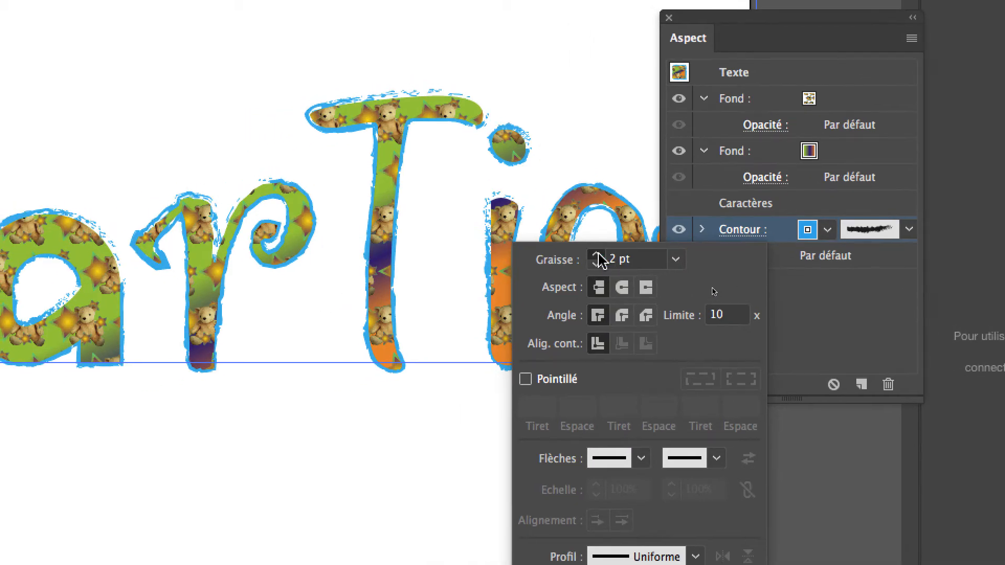
left_click(594, 252)
left_click(597, 258)
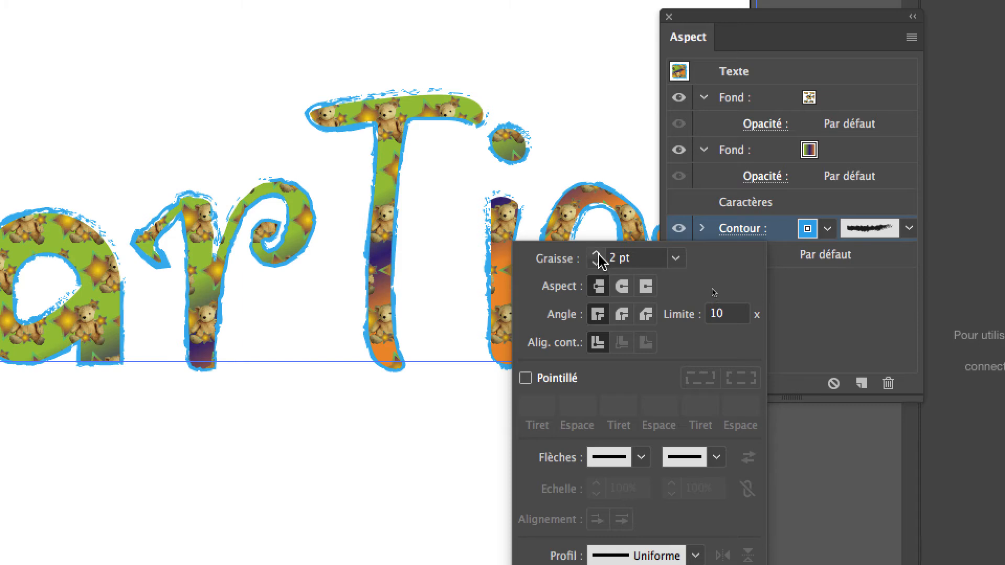
left_click(598, 255)
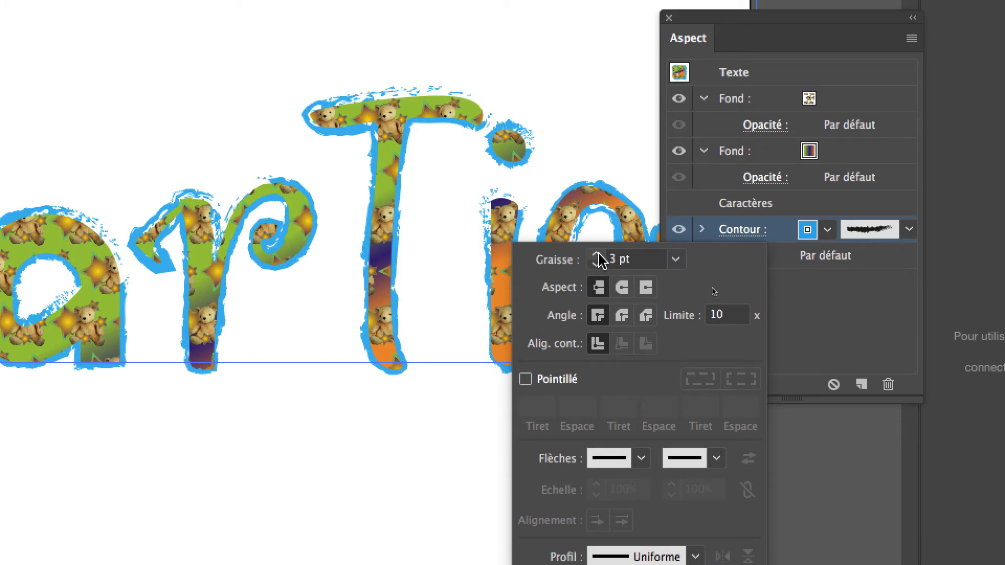
left_click(599, 262)
left_click(599, 255)
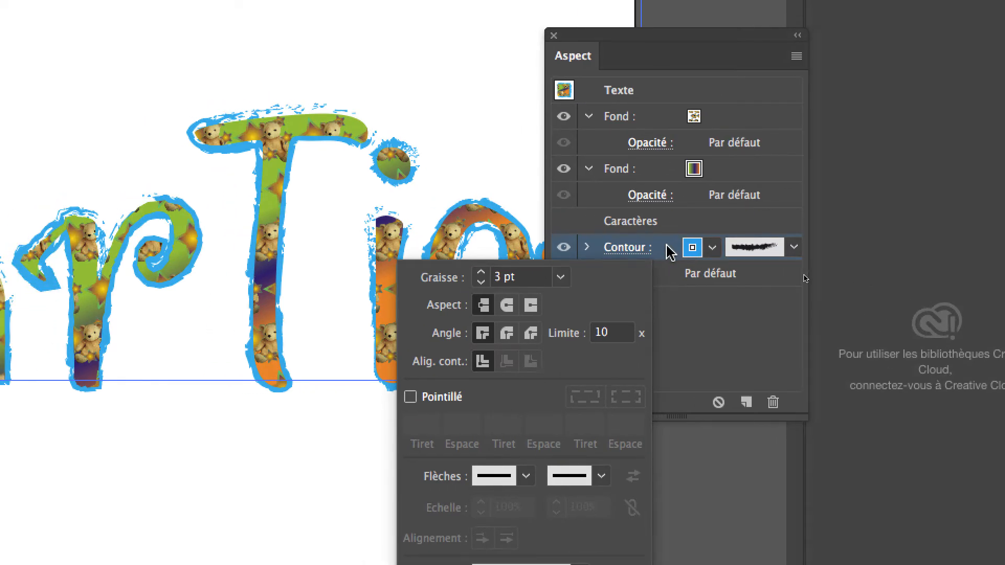
- Try an orange-red swatch on the Contour and return it to light blue
left_click(680, 253)
left_click(689, 245)
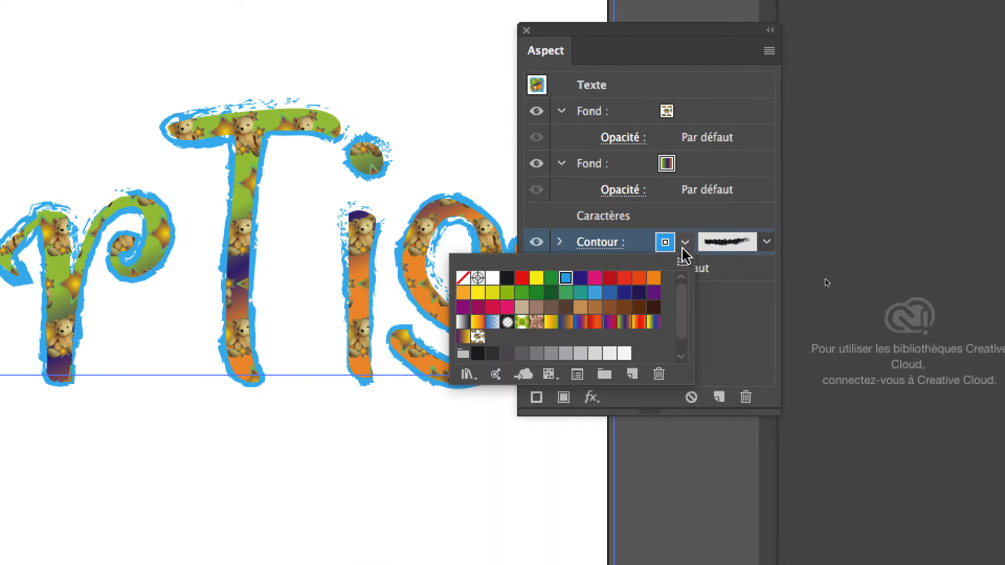
left_click(669, 262)
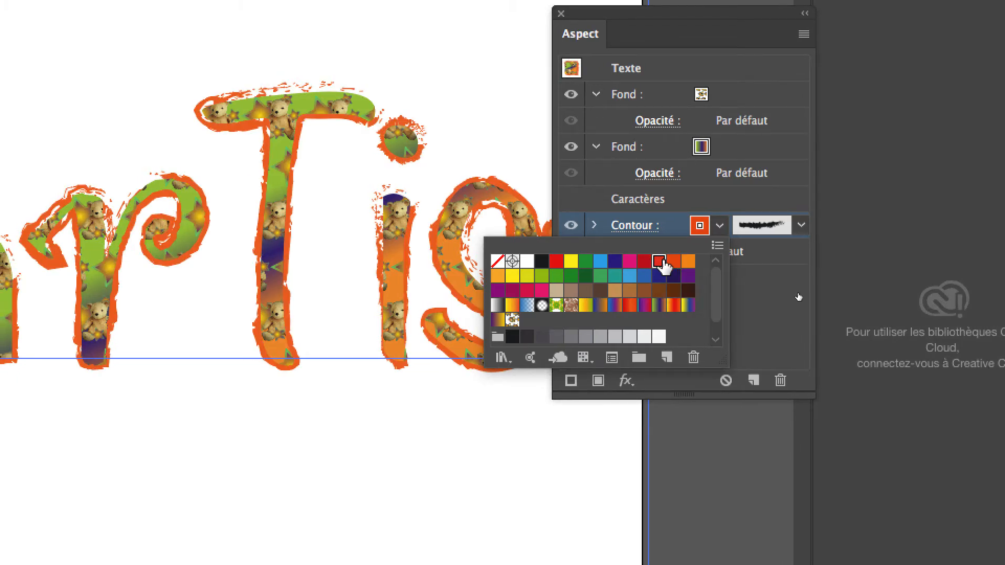
left_click(639, 260)
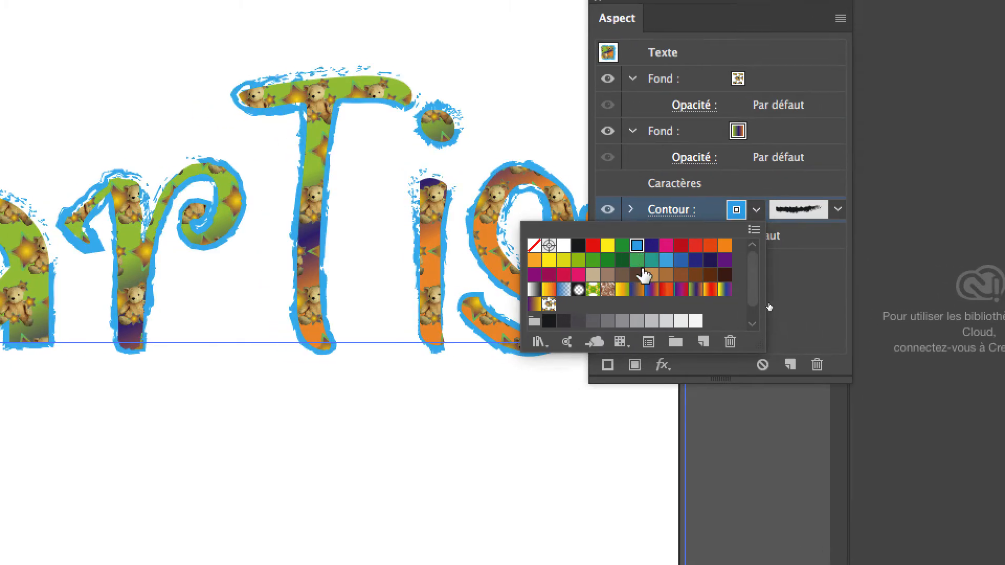
- Try several multicolour gradient swatches on the charcoal-brushed Contour
left_click(640, 281)
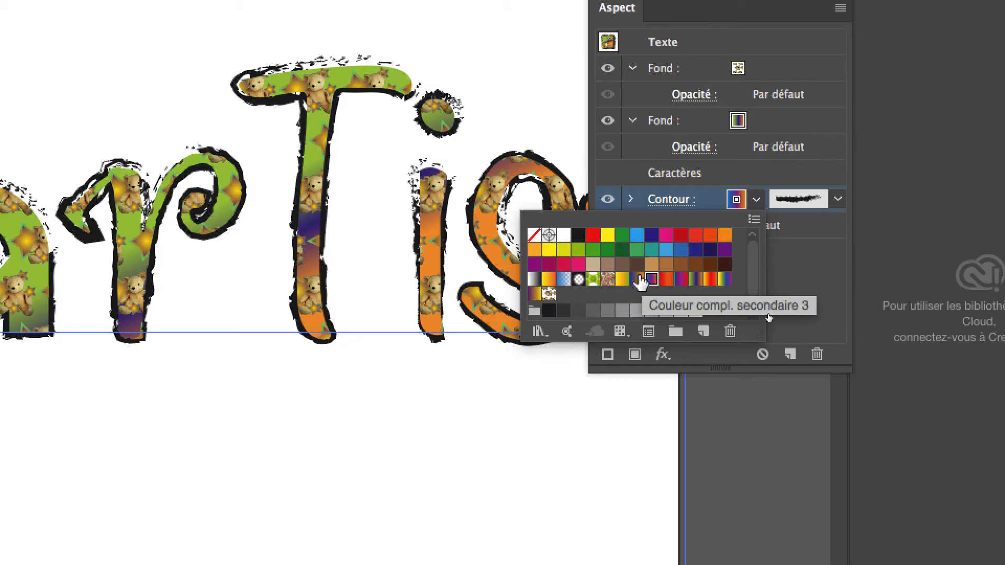
left_click(653, 278)
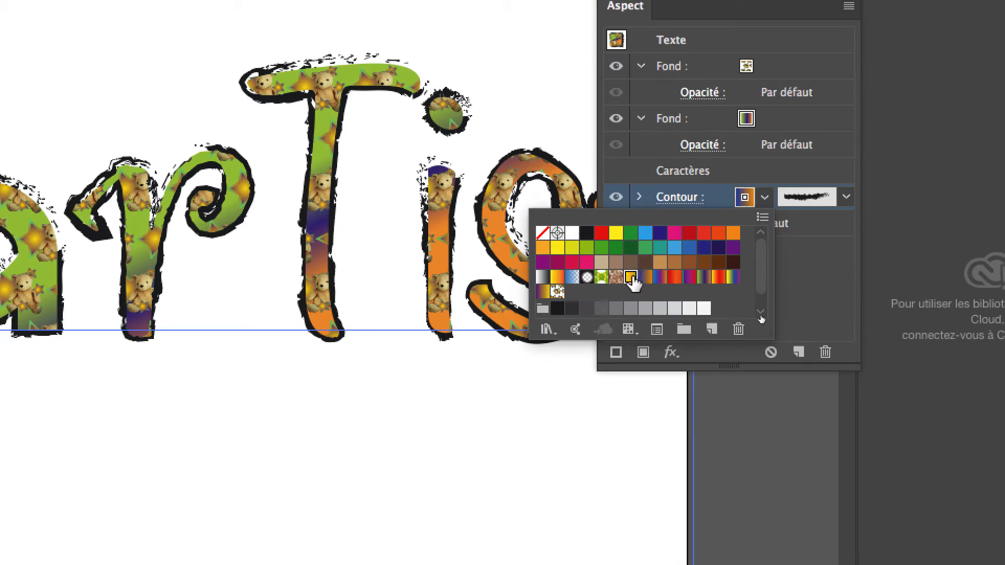
left_click(698, 278)
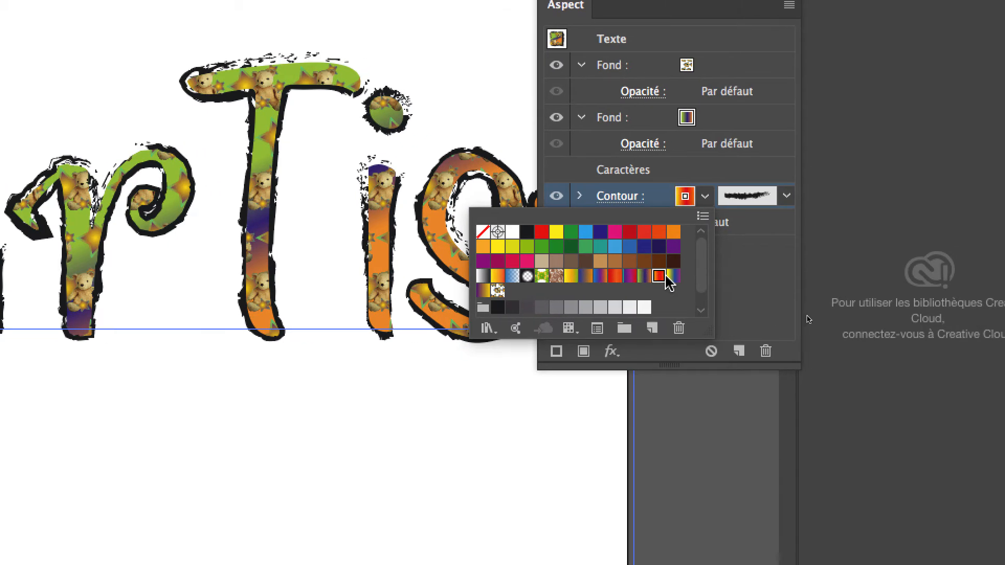
left_click(656, 279)
- Compare tan, brown and red-orange gradient swatches on the Contour and set its colour to green C=75 M=0 J=75 N=0
left_click(620, 263)
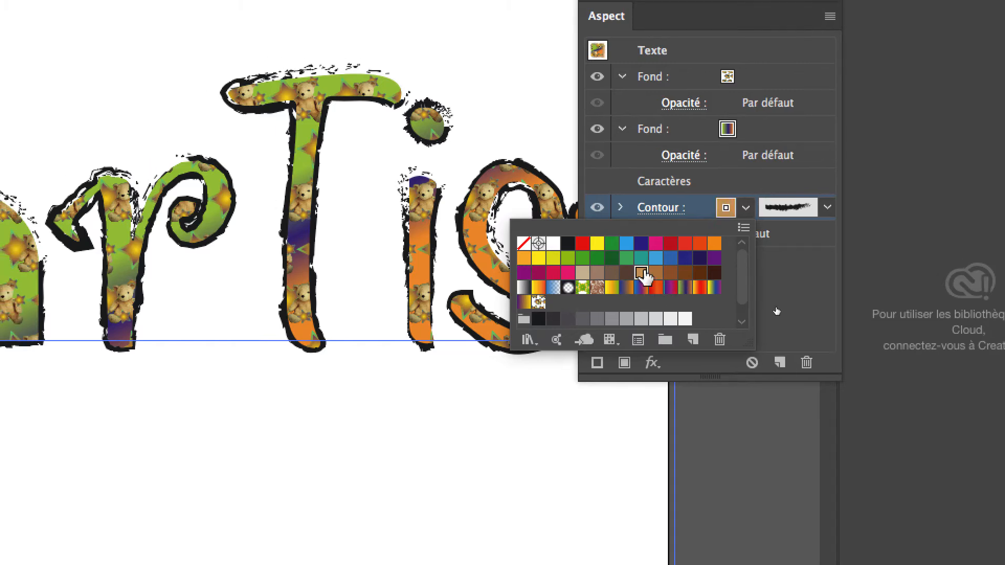
left_click(633, 277)
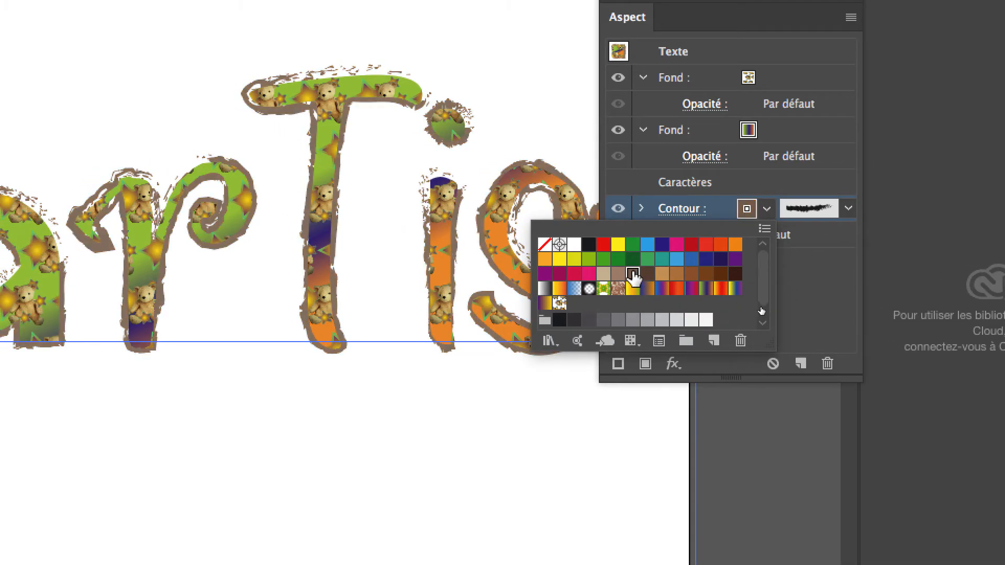
left_click(649, 277)
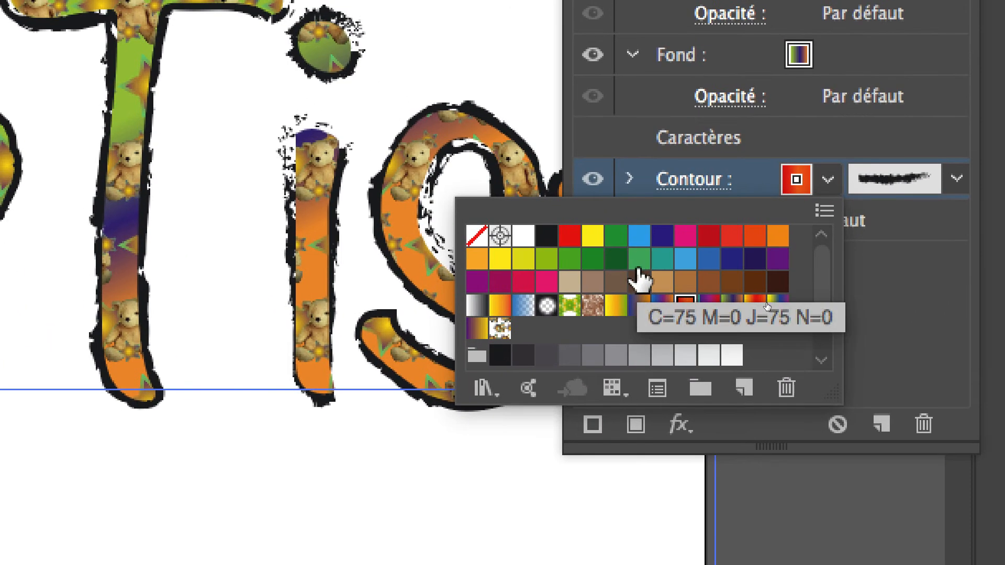
left_click(628, 244)
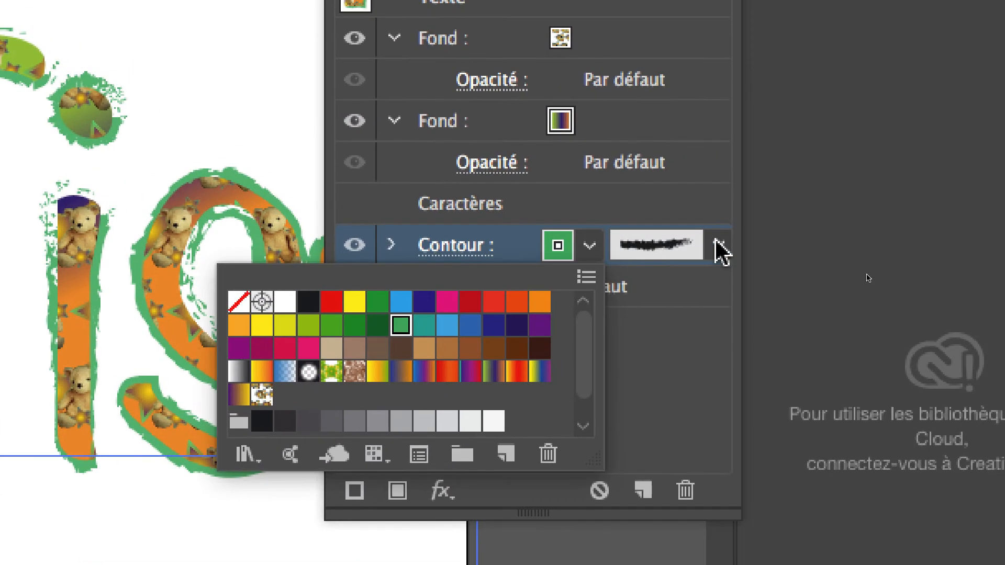
- Look through the brush list of the green Contour and close it without choosing another brush
left_click(719, 246)
left_click(720, 246)
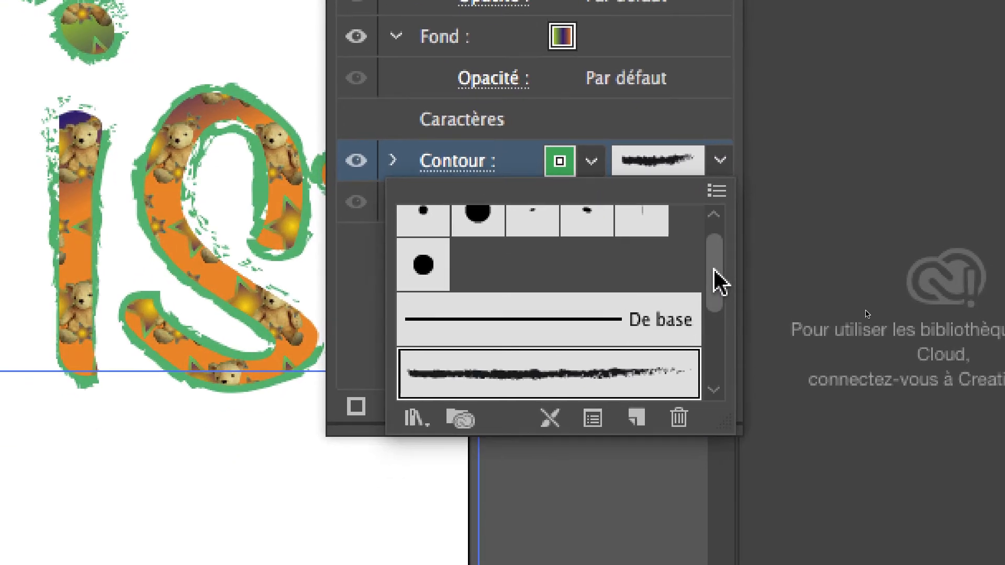
mouse_move(720, 282)
left_mouse_down()
mouse_move(717, 388)
mouse_move(722, 170)
left_mouse_up()
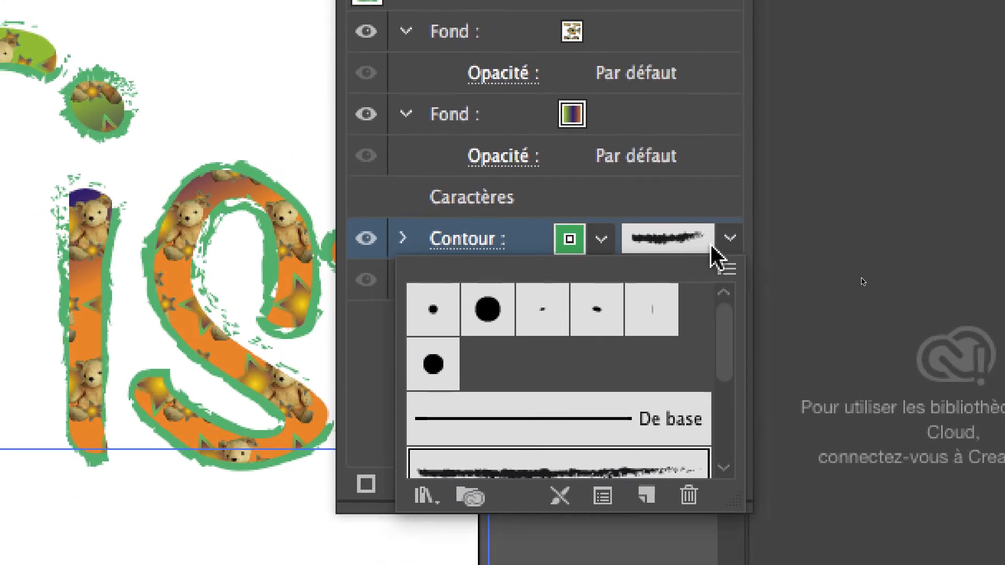
left_click(713, 247)
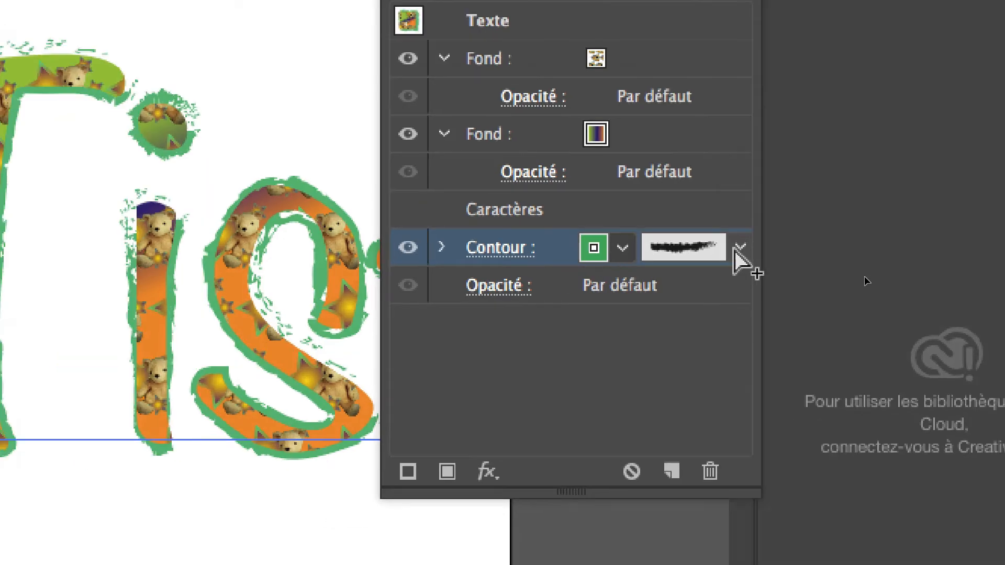
- Duplicate the green-outlined "arTist" text near the artboard's lower-left corner and move the Formes panel clear of the copy
key("super+minus")
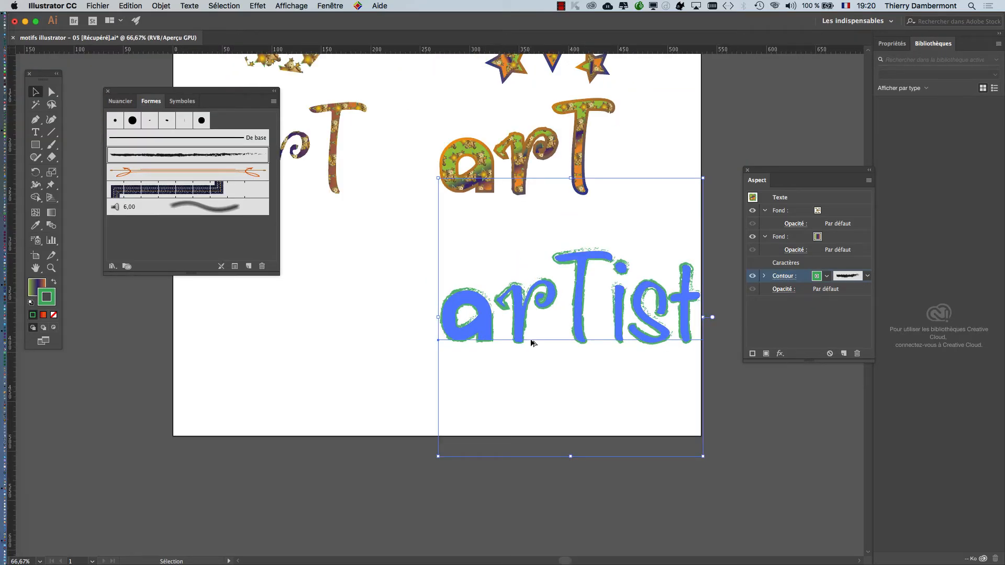
left_click_drag(531, 343, 272, 413)
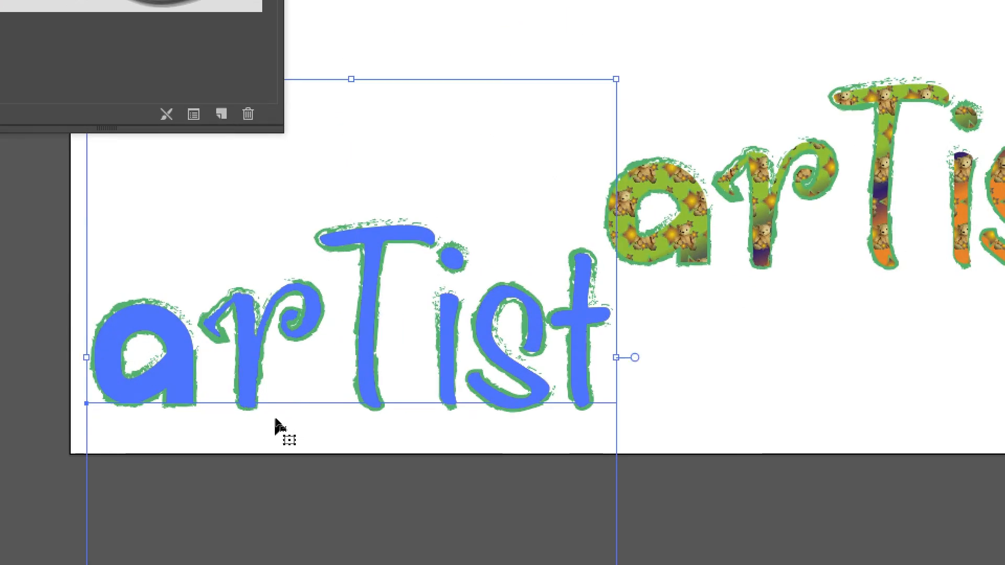
left_click(45, 417)
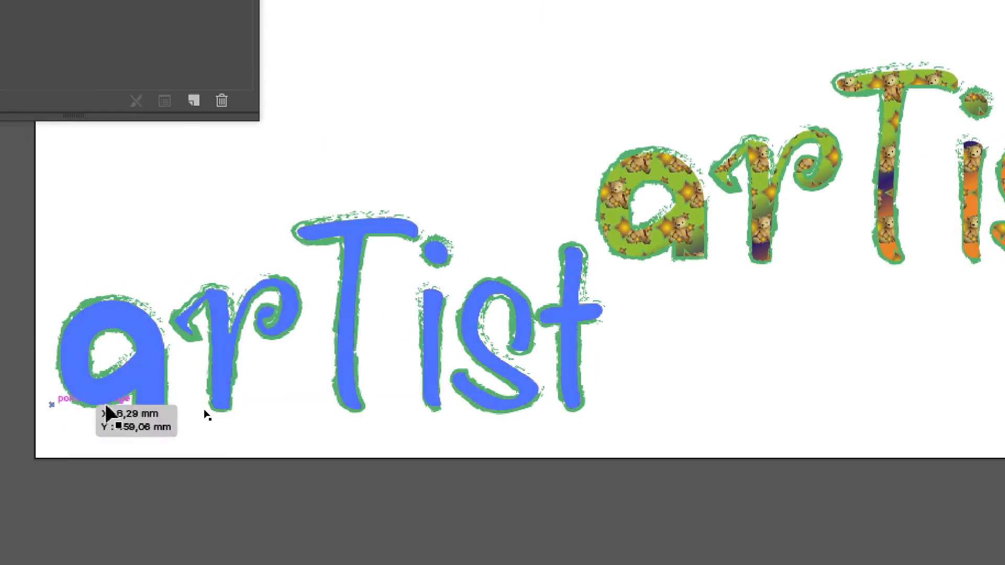
left_click(108, 413)
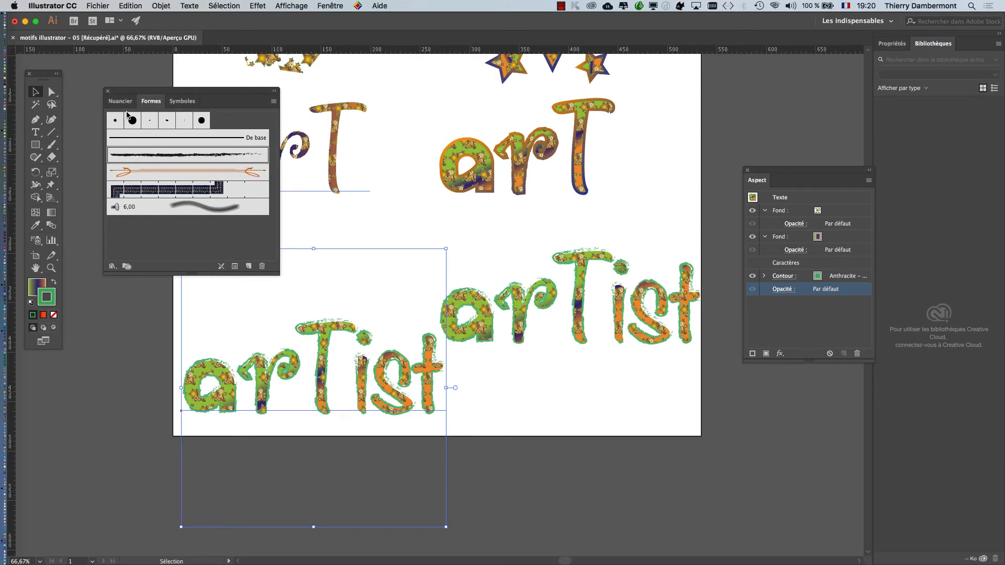
left_click_drag(138, 94, 597, 114)
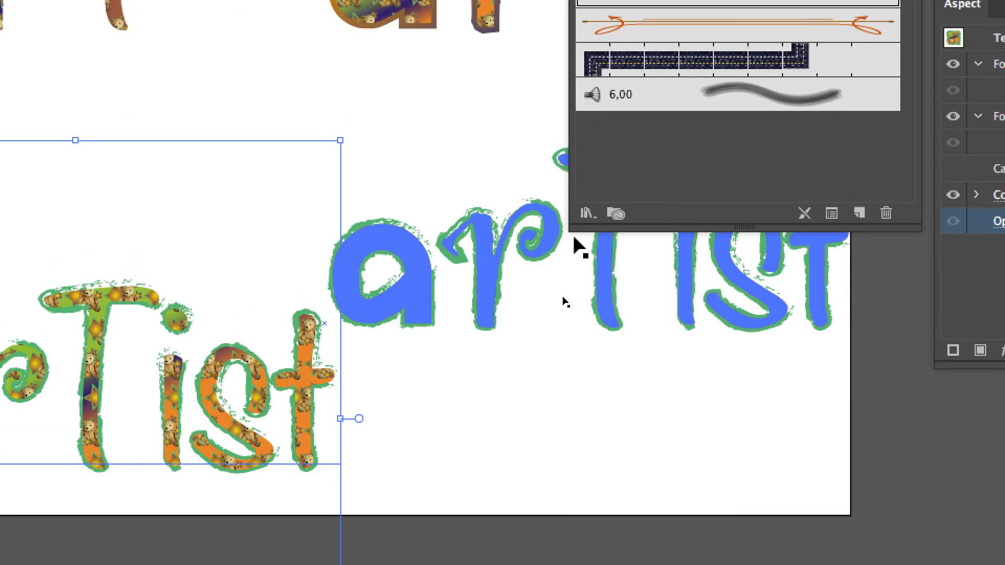
- Load the Artistiques_Pinceau brush library and enlarge its panel to show the full list of brushes
left_click(587, 213)
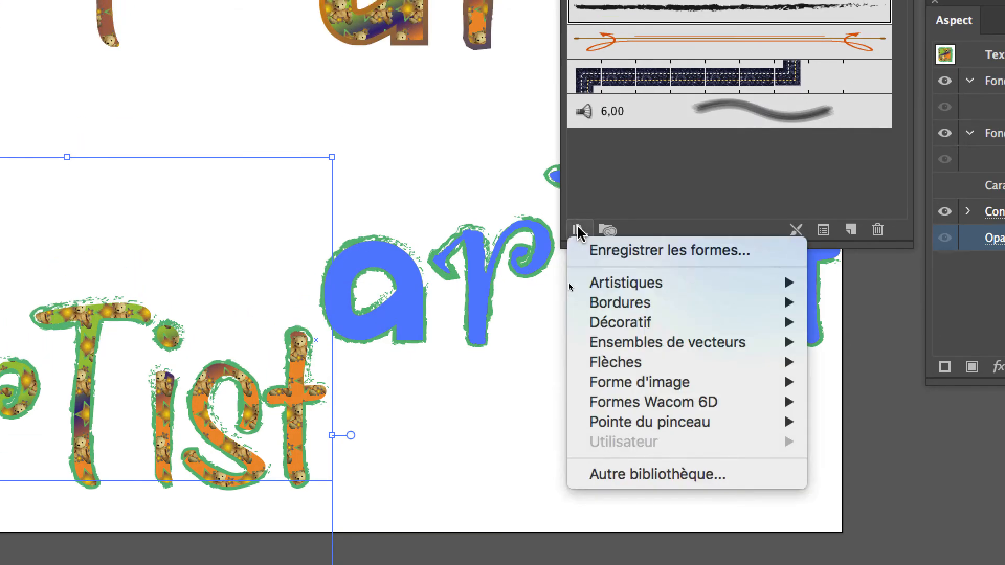
mouse_move(592, 268)
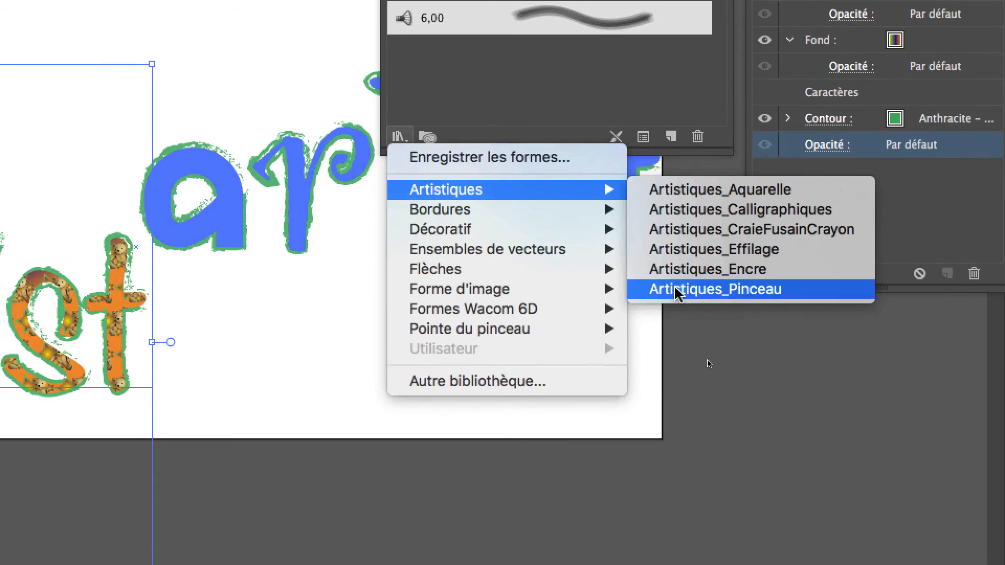
left_click(677, 292)
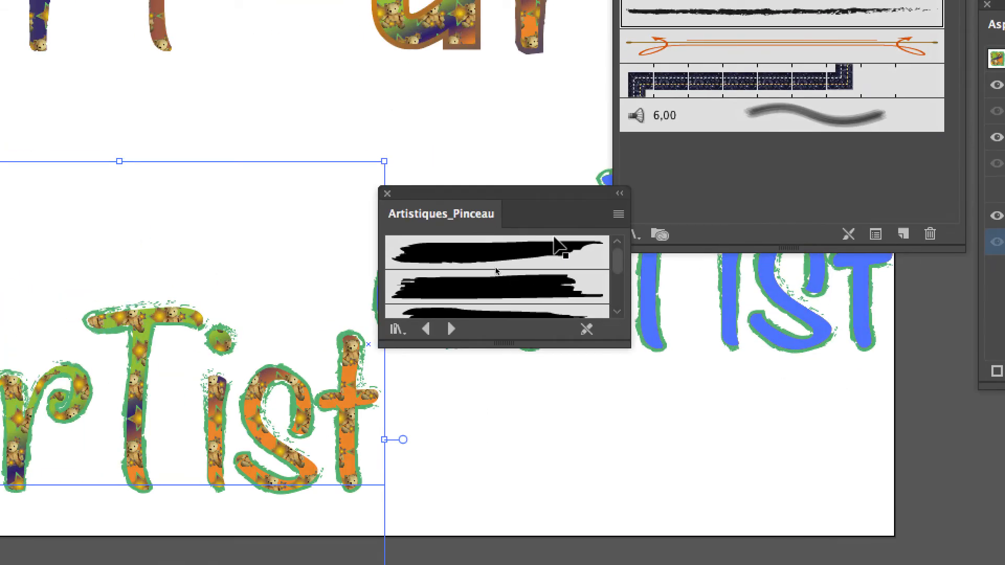
left_click_drag(555, 215, 449, 58)
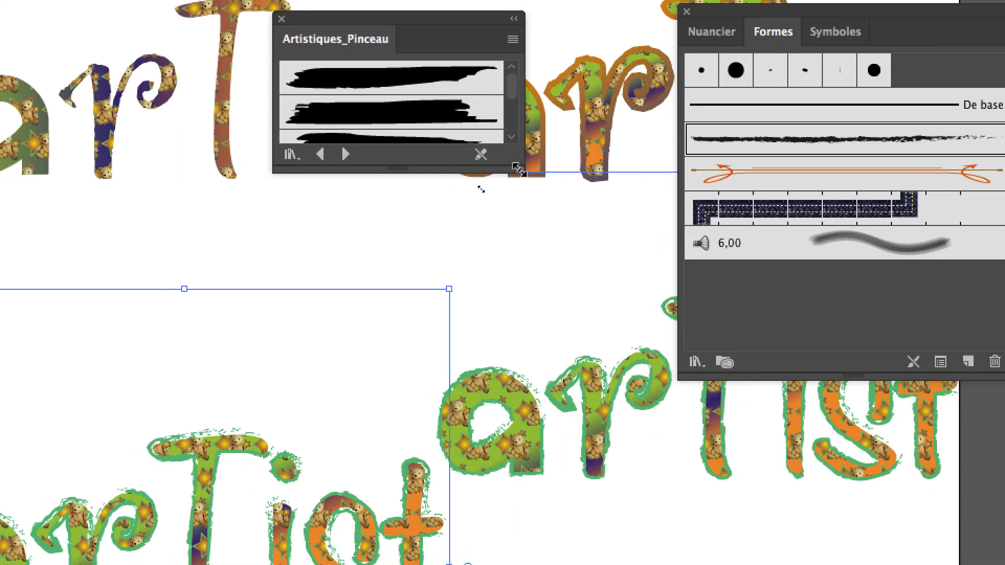
mouse_move(520, 173)
left_mouse_down()
mouse_move(524, 560)
mouse_move(536, 564)
left_mouse_up()
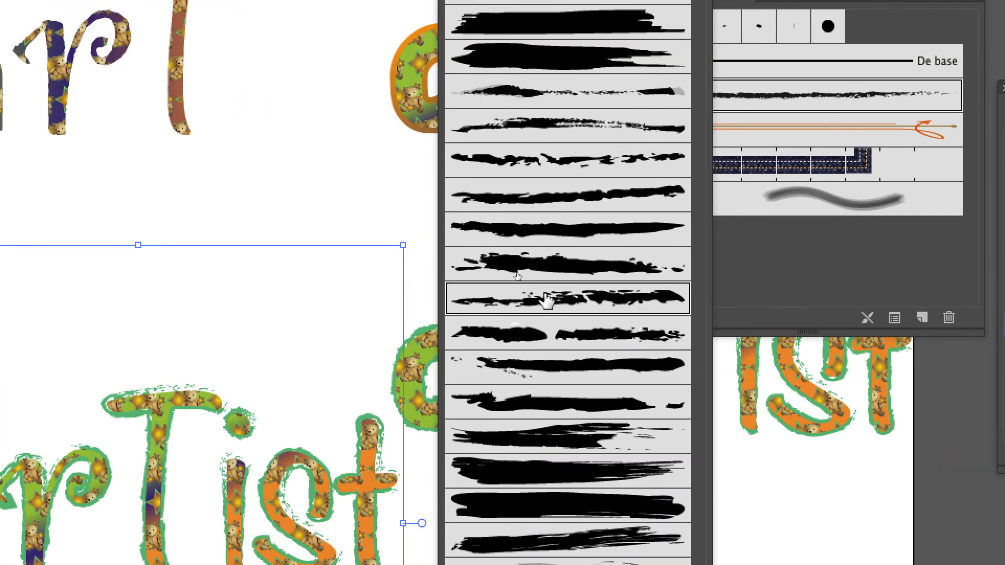
- Try several dry-brush strokes on the lower-left "arTist" text's Contour and apply the streaky "Pinceau – rap..." brush
left_click(499, 560)
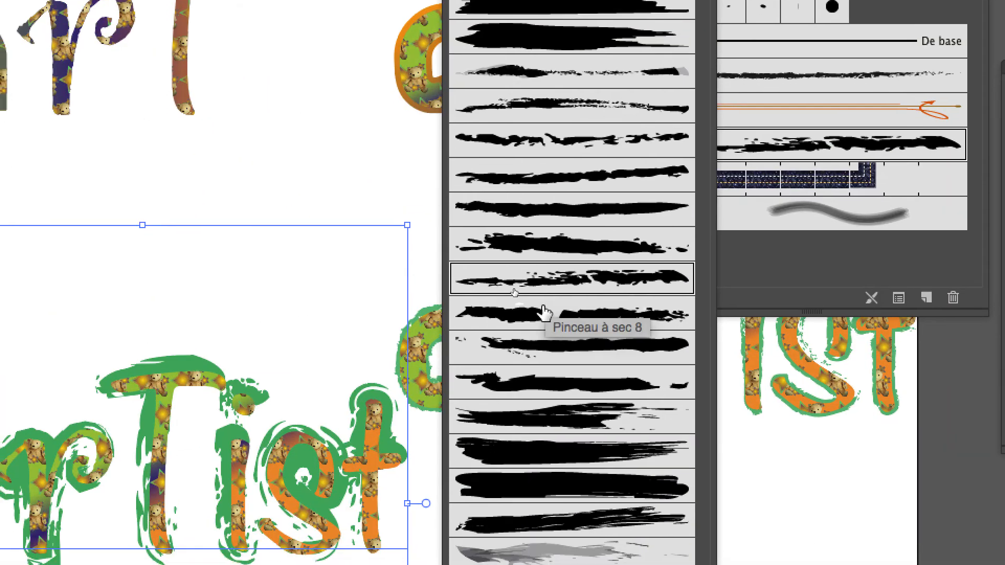
left_click(544, 326)
left_click(528, 395)
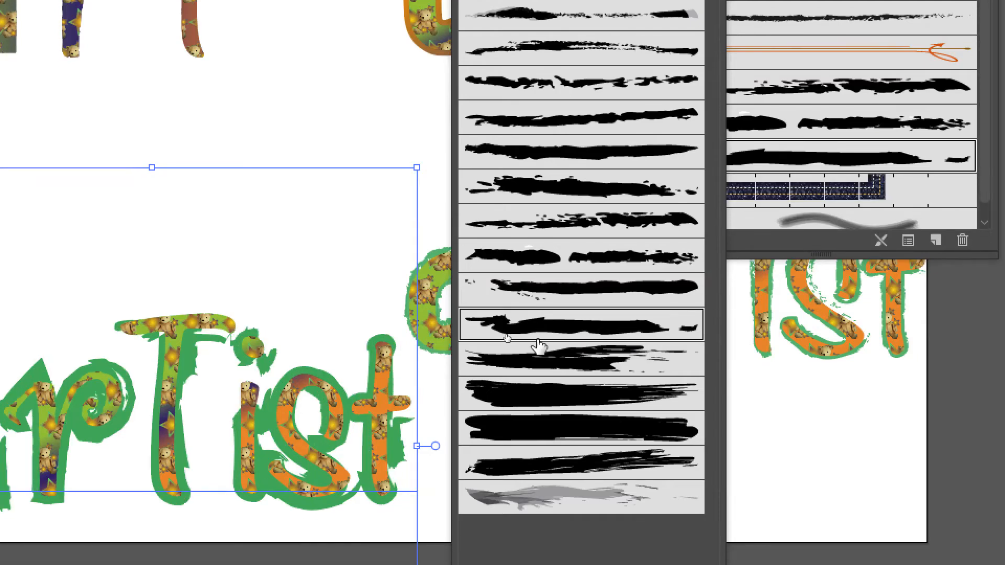
left_click(539, 348)
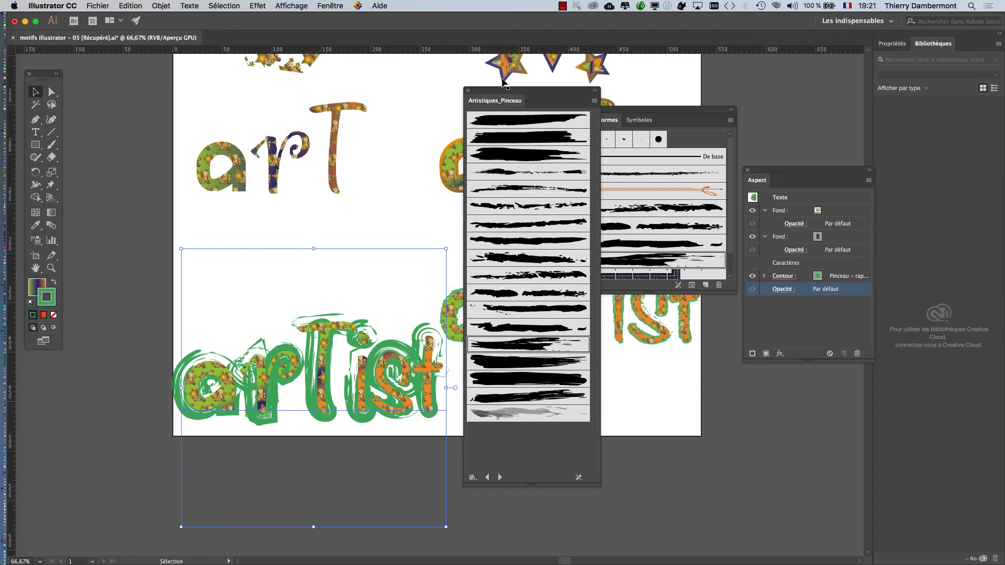
- Arrange the brush library and Aspect panels clear of the selected text and set its Contour weight to 1 pt
mouse_move(502, 91)
left_mouse_down()
mouse_move(837, 89)
mouse_move(916, 100)
left_mouse_up()
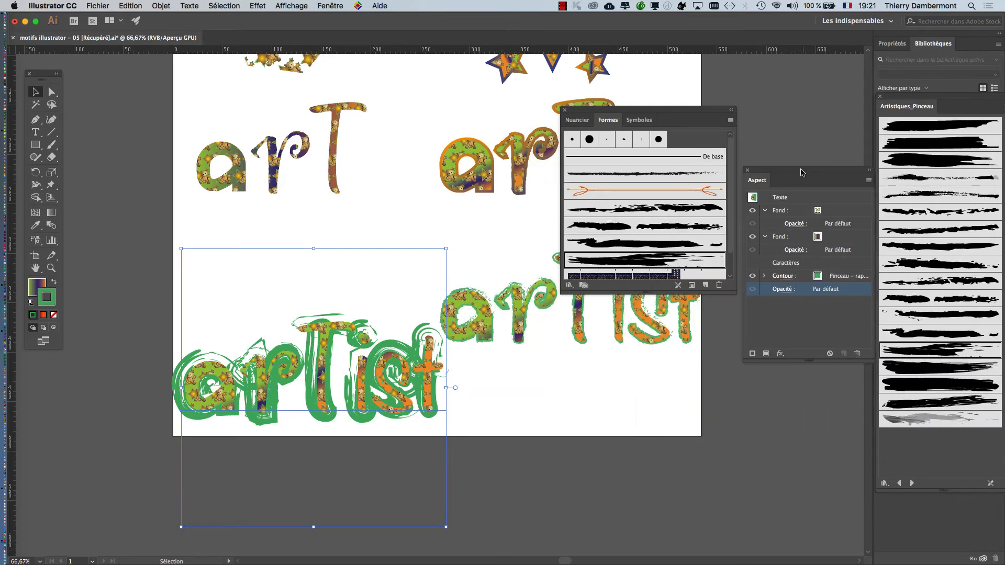
left_click_drag(801, 173, 513, 316)
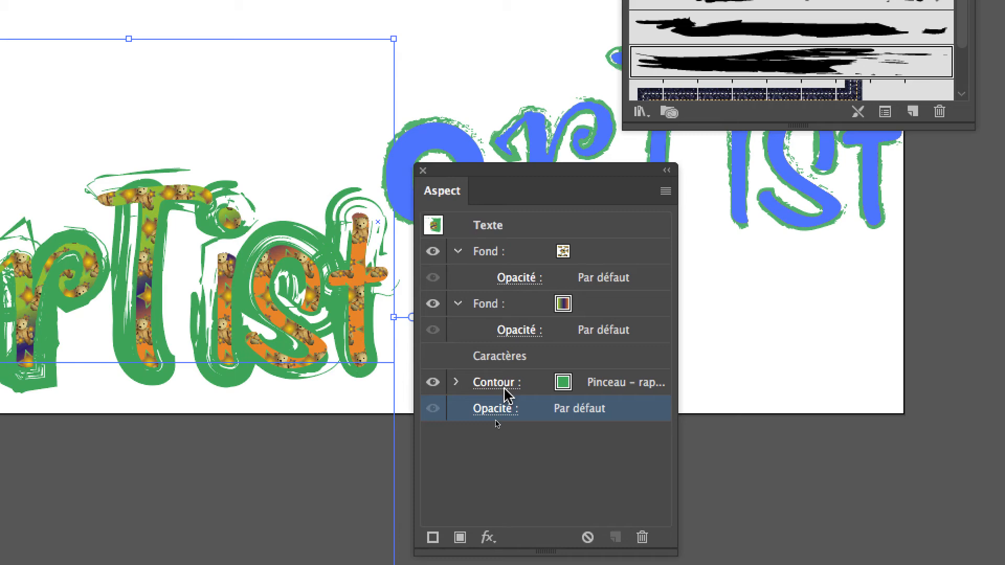
left_click(483, 527)
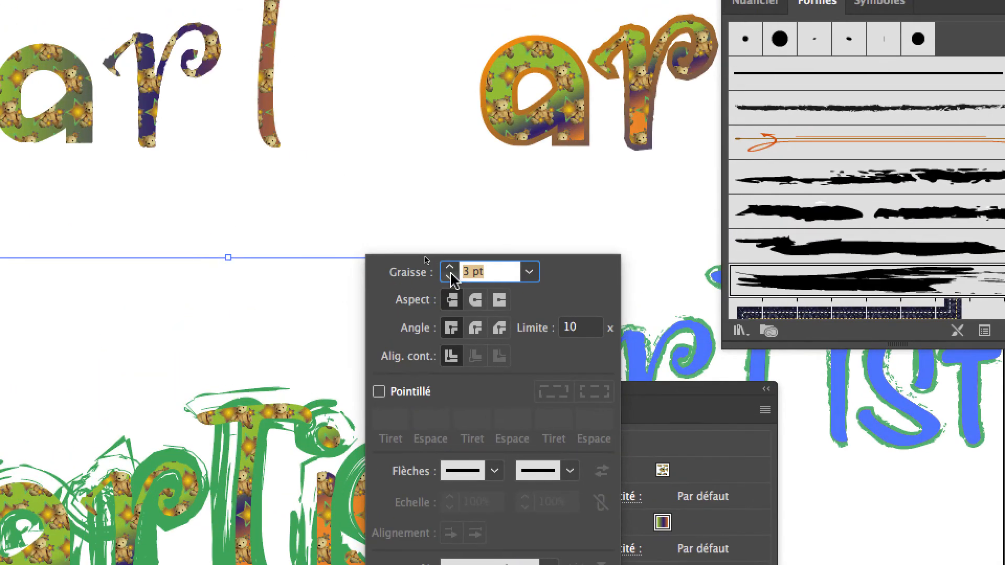
left_click(450, 276)
left_click(450, 277)
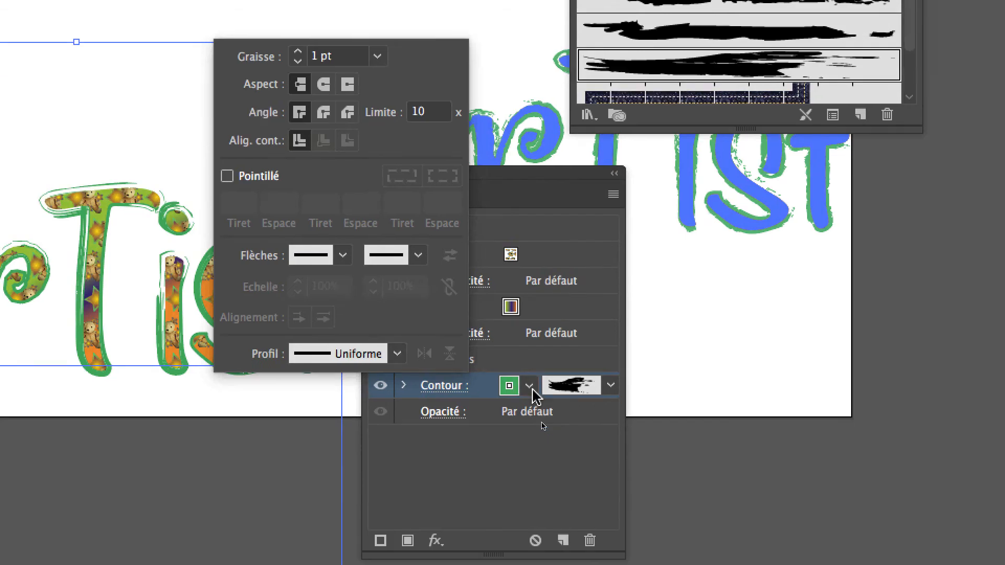
- Colour the brushed Contour dark blue and close the Aspect and Formes panels
left_click(532, 422)
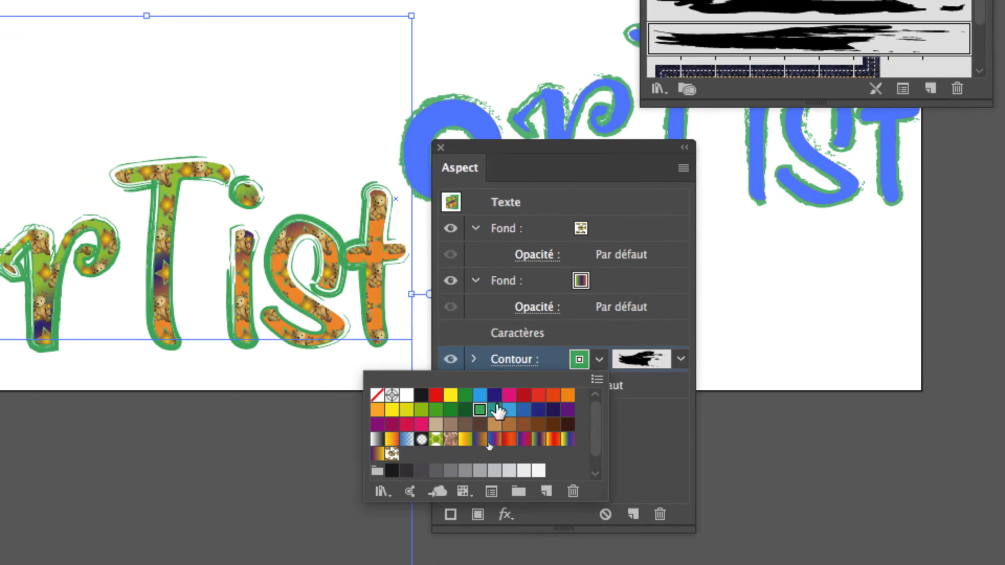
left_click(496, 395)
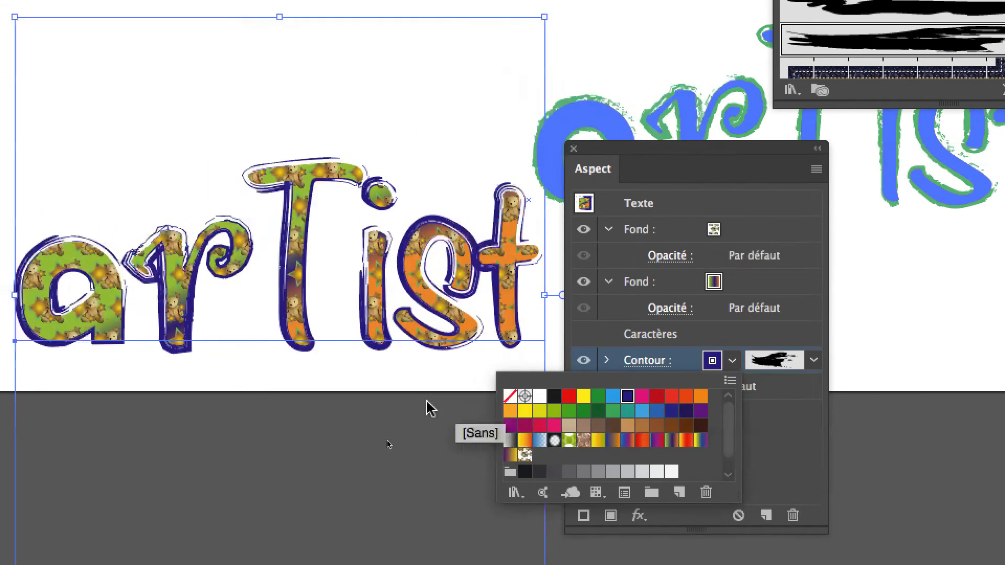
key("Escape")
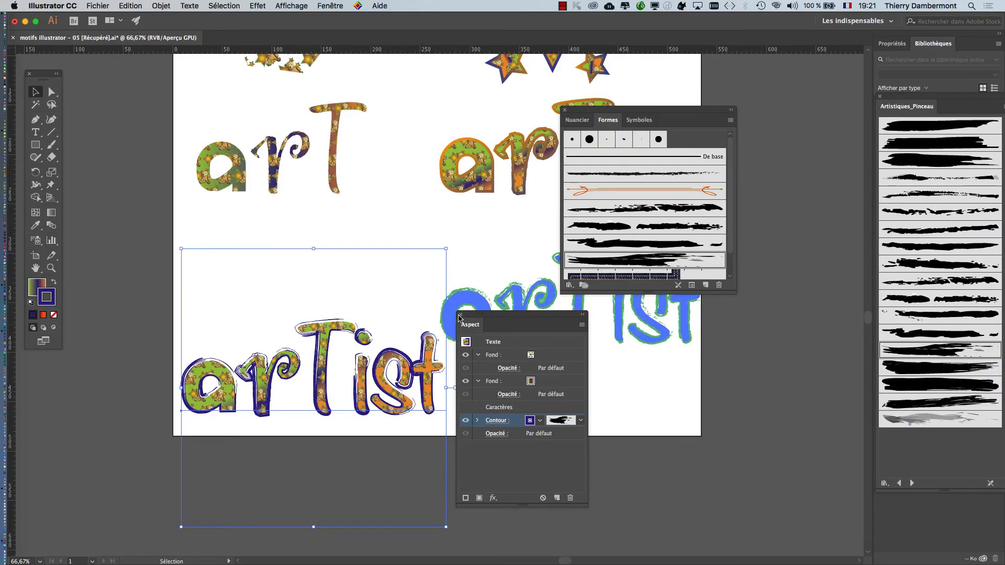
left_click(460, 315)
left_click(565, 111)
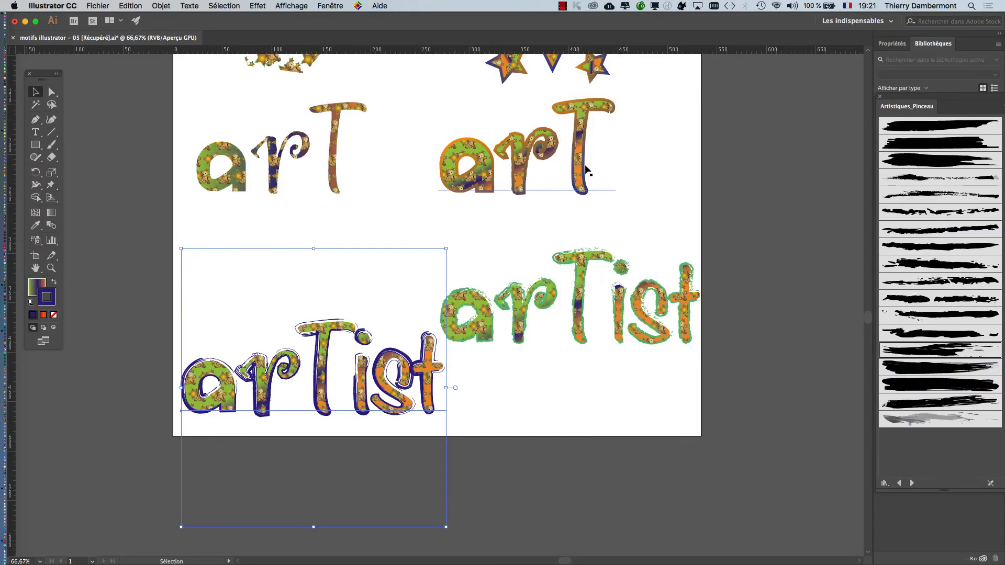
- Move the green-outlined "arTist" beneath the first "arT" and shift the blue-outlined "arTist" rightward below it
scroll(527, 390, "down", 2)
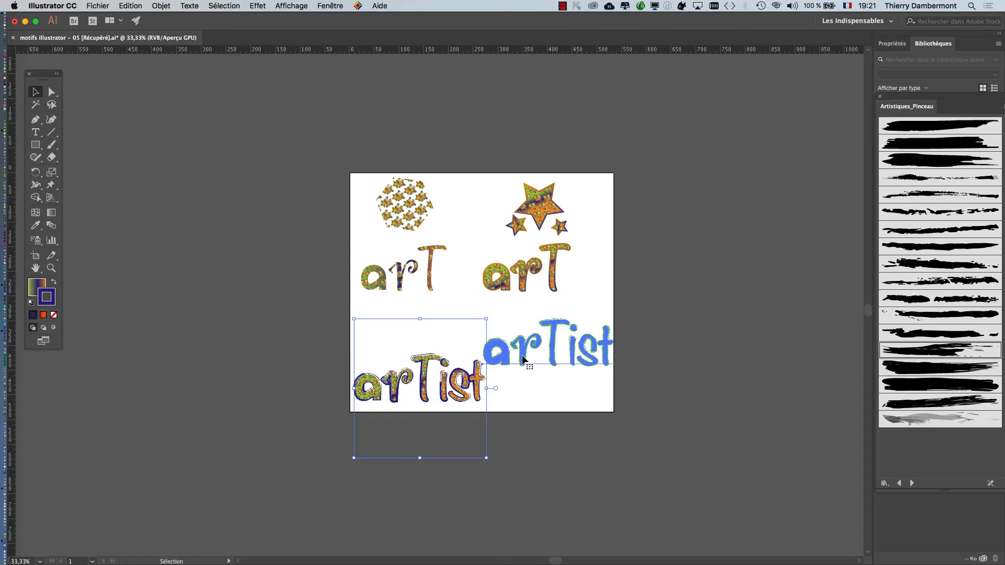
mouse_move(523, 360)
left_mouse_down()
mouse_move(521, 342)
mouse_move(503, 343)
mouse_move(549, 342)
mouse_move(451, 345)
left_mouse_up()
left_click(430, 404)
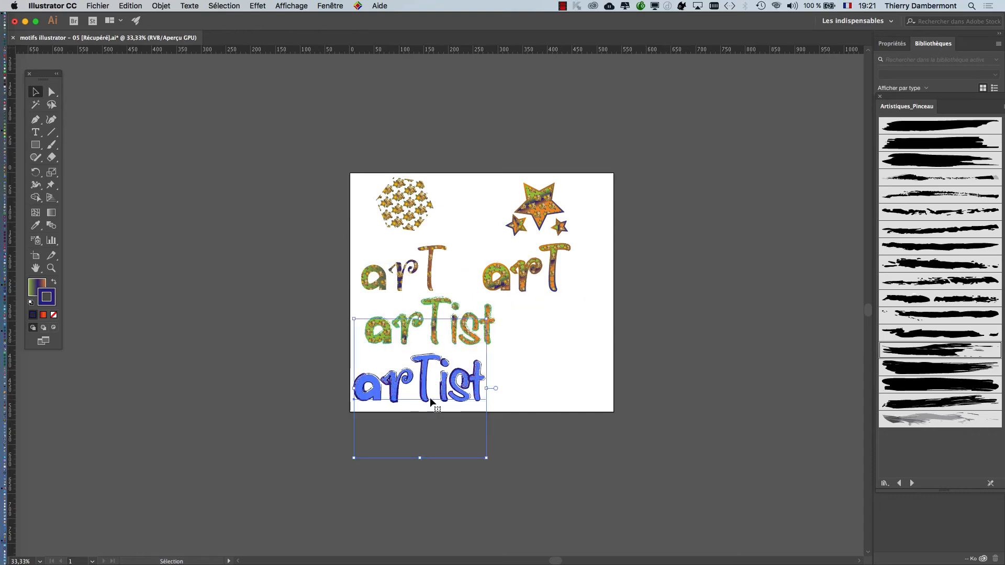
left_click_drag(430, 402, 517, 399)
left_click(647, 410)
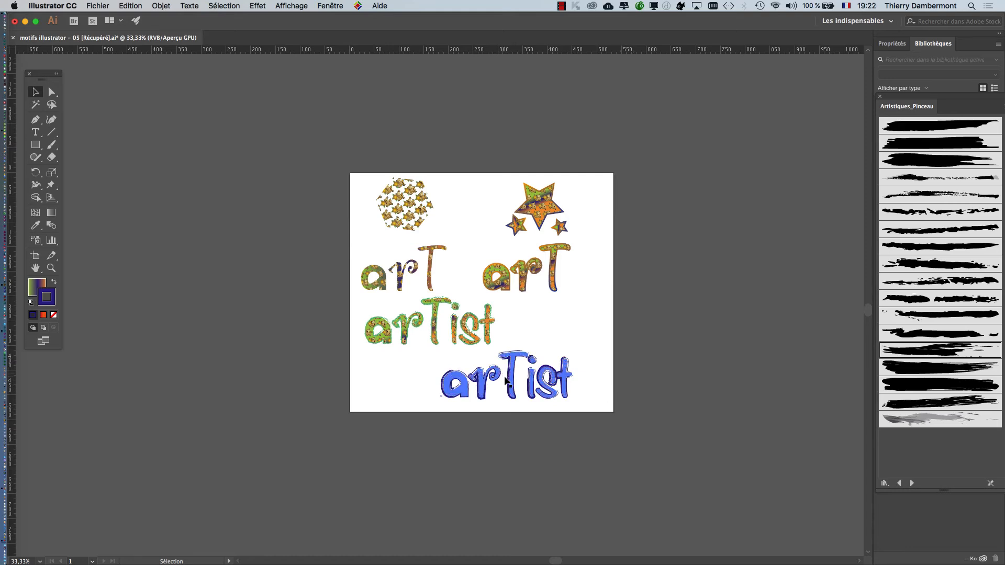
- Extend the artboard's lower edge downward to make room below the blue-outlined text
left_click(36, 255)
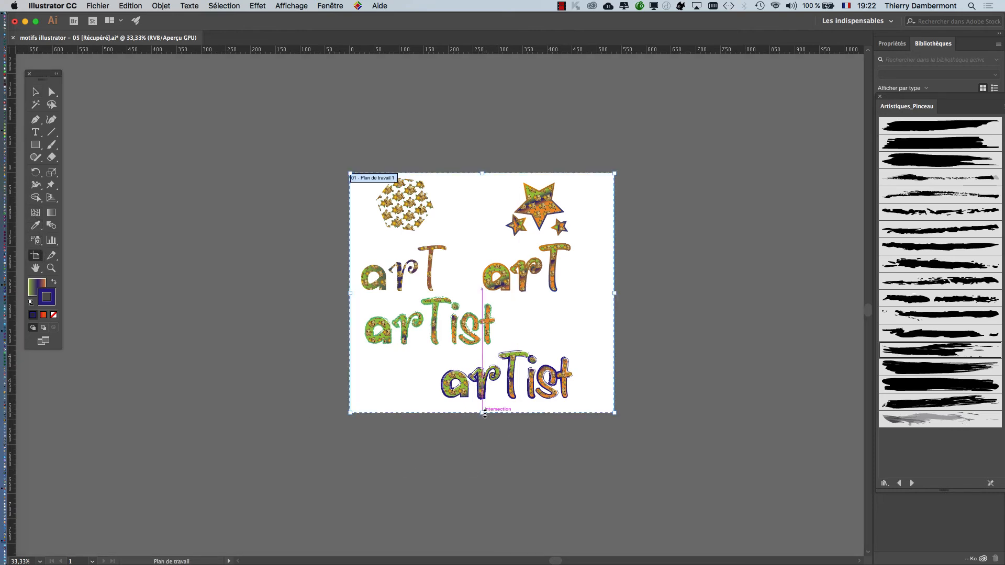
left_click_drag(485, 415, 485, 512)
key("super+1")
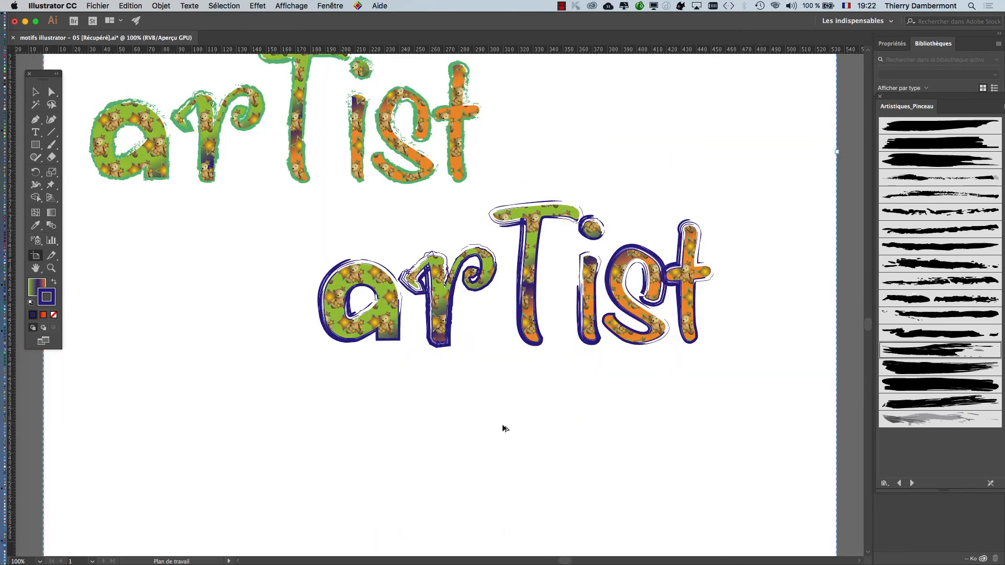
left_click_drag(416, 352, 406, 227)
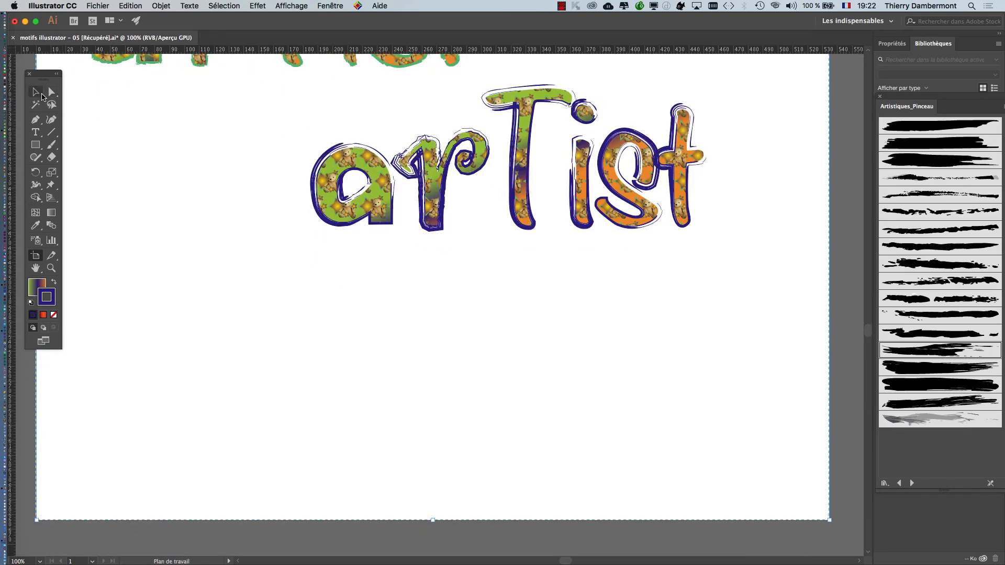
- Duplicate the blue-outlined "arTist" text into the empty area below it
left_click(41, 94)
left_click(425, 228)
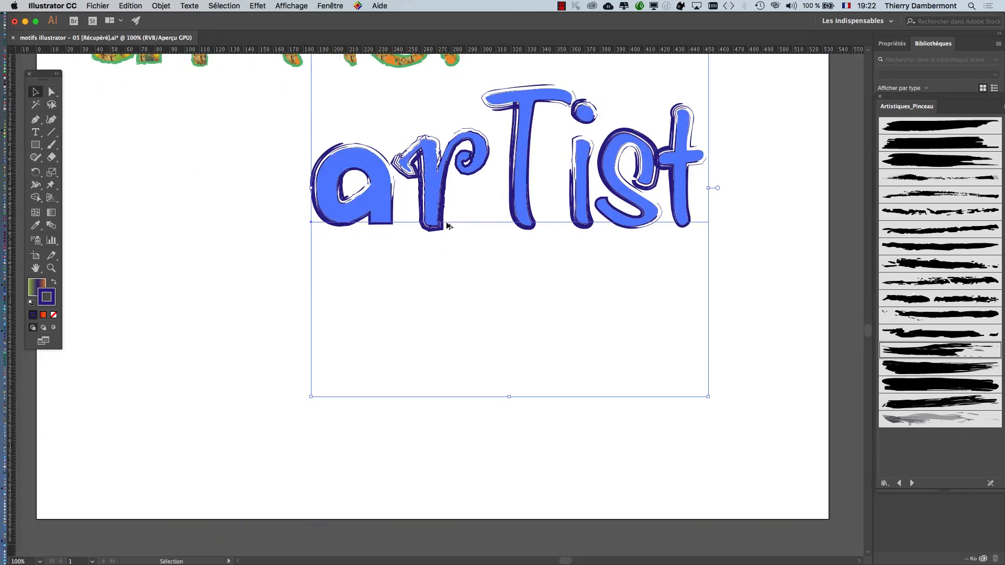
left_click_drag(448, 226, 383, 422)
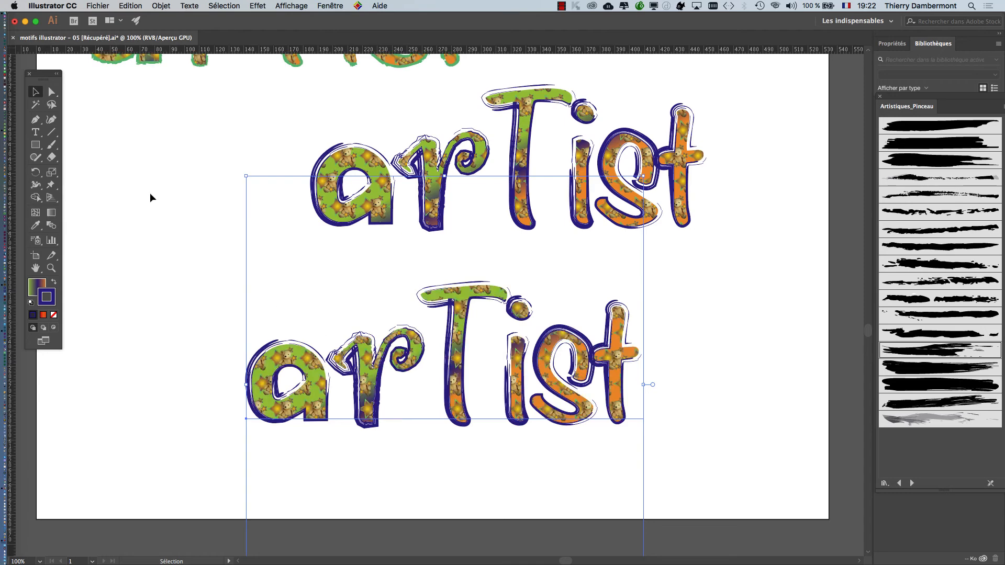
- Select all characters of the lower "arTist" copy for editing and show the Caractère panel
key("t")
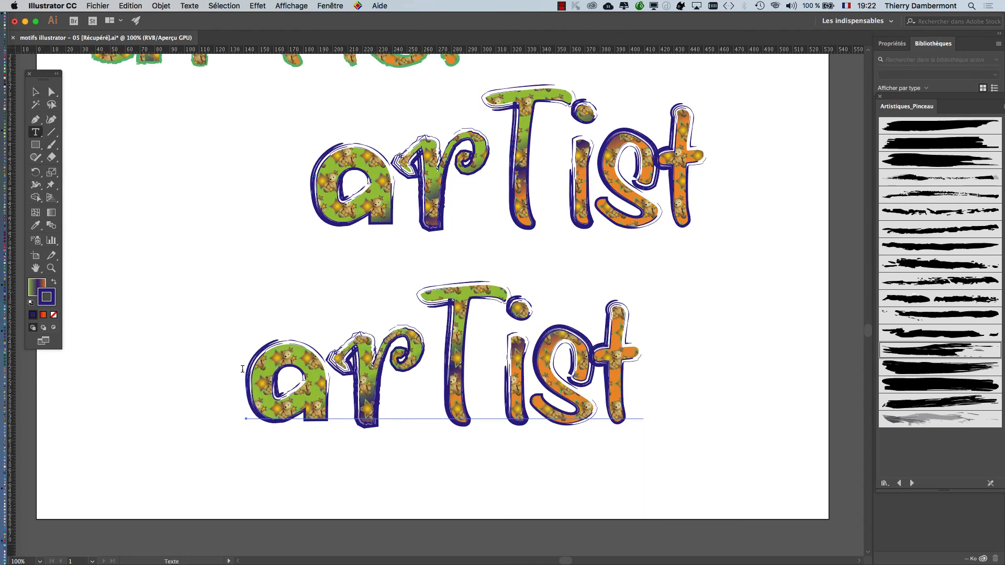
left_click(243, 369)
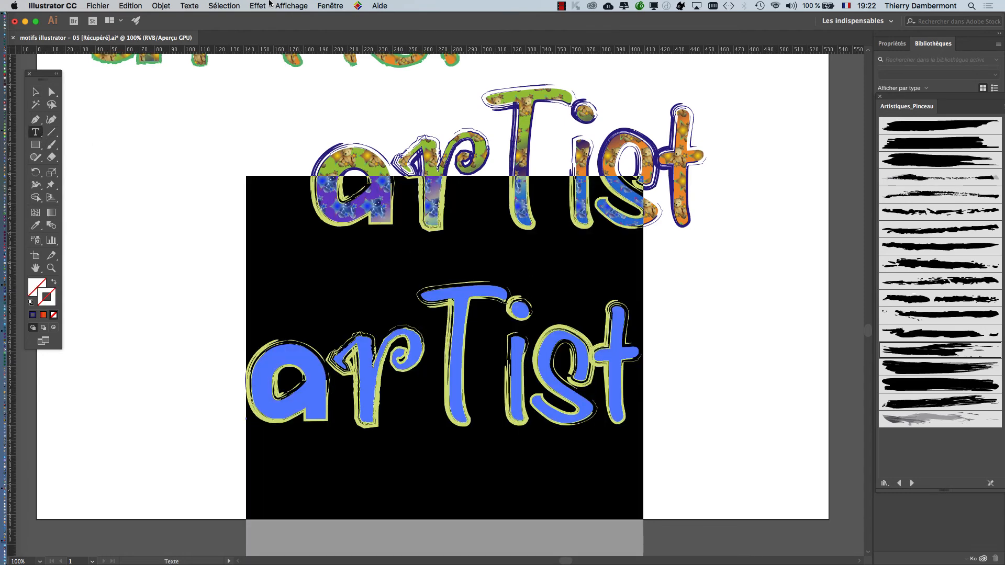
left_click(329, 6)
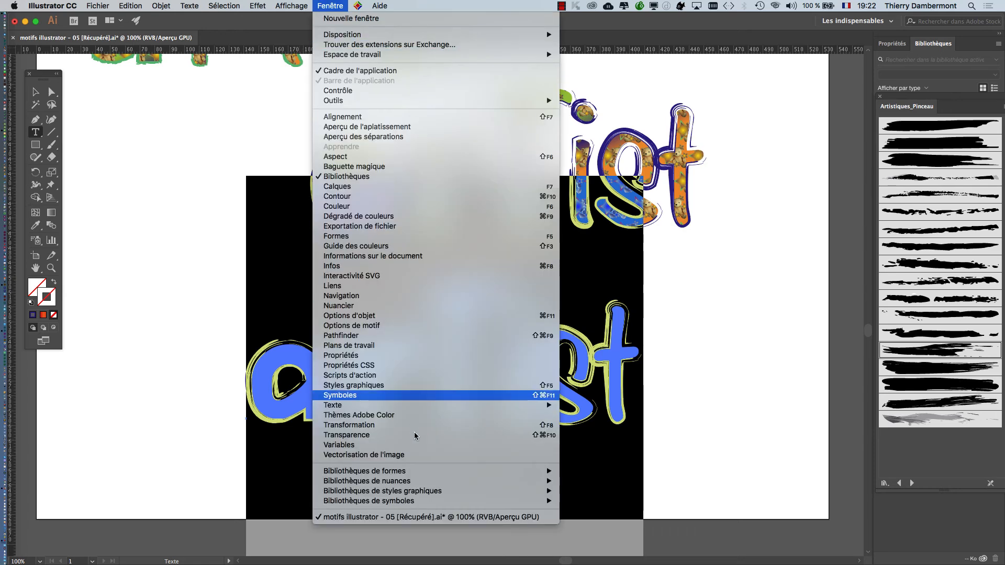
mouse_move(555, 407)
left_click(628, 403)
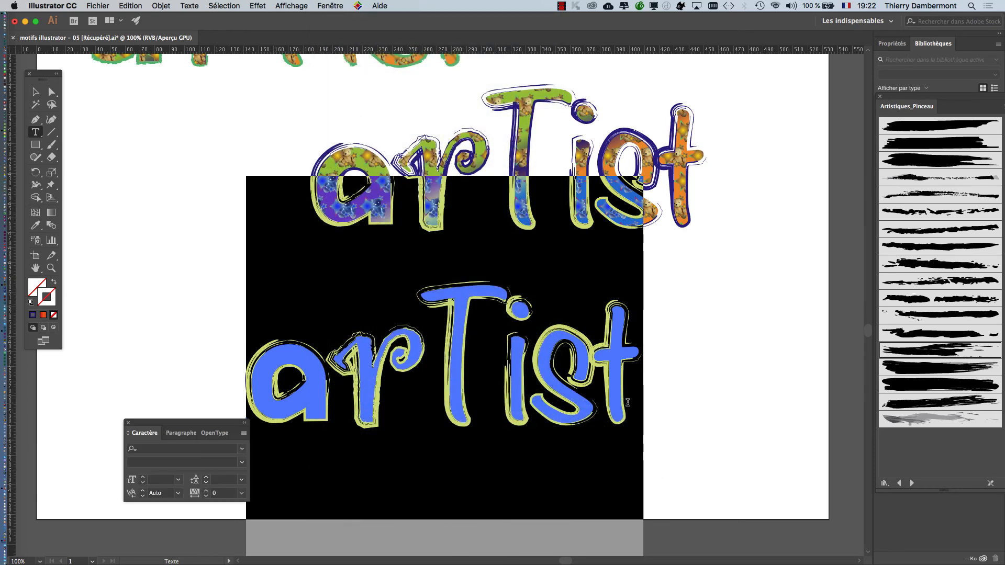
- Place the Caractère panel below the text and set the selected characters' kerning to Optique
left_click_drag(182, 420, 515, 460)
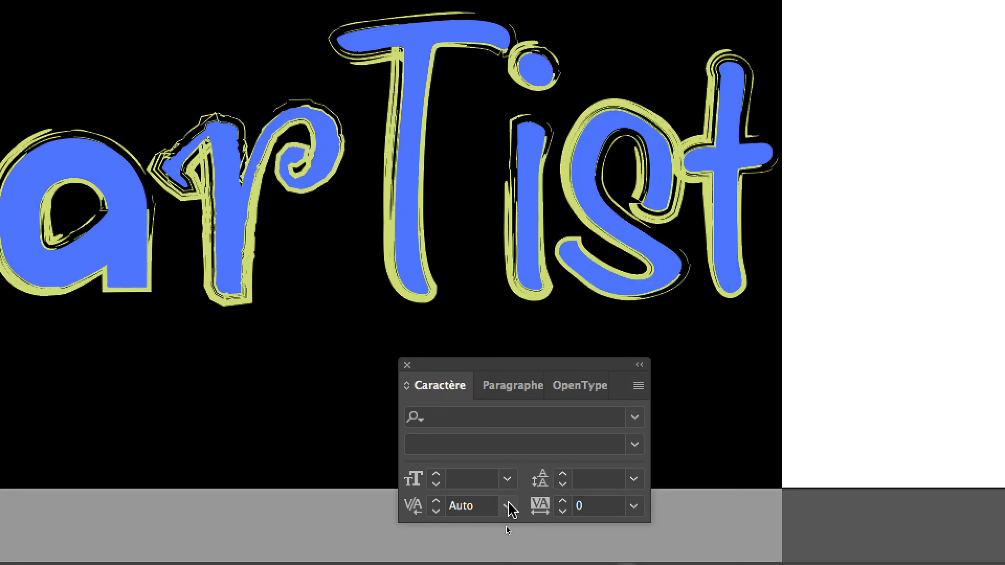
left_click(506, 528)
left_click(552, 181)
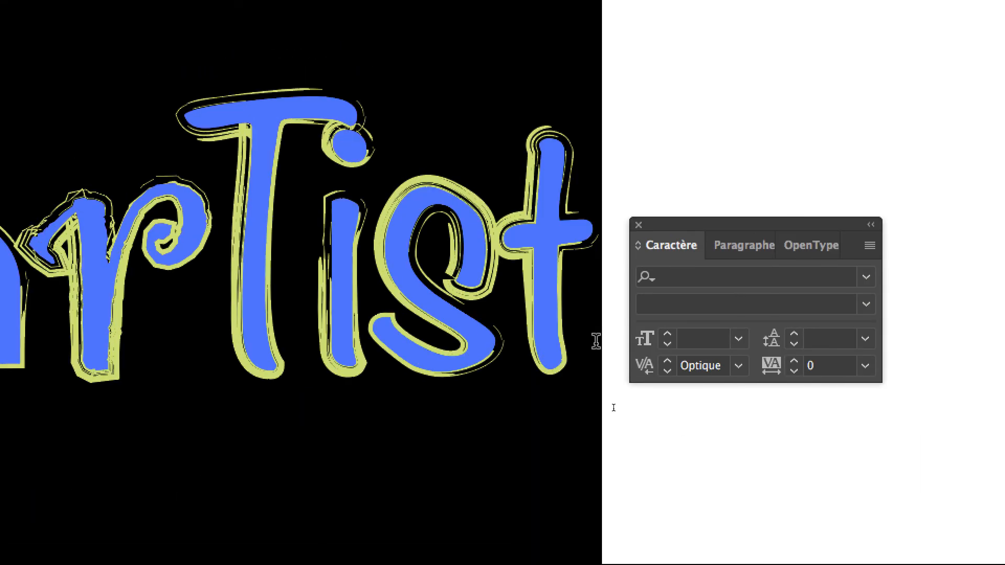
- Compare Auto and Optique kerning on the lower "arTist" text object, ending on Optique
left_click(509, 321)
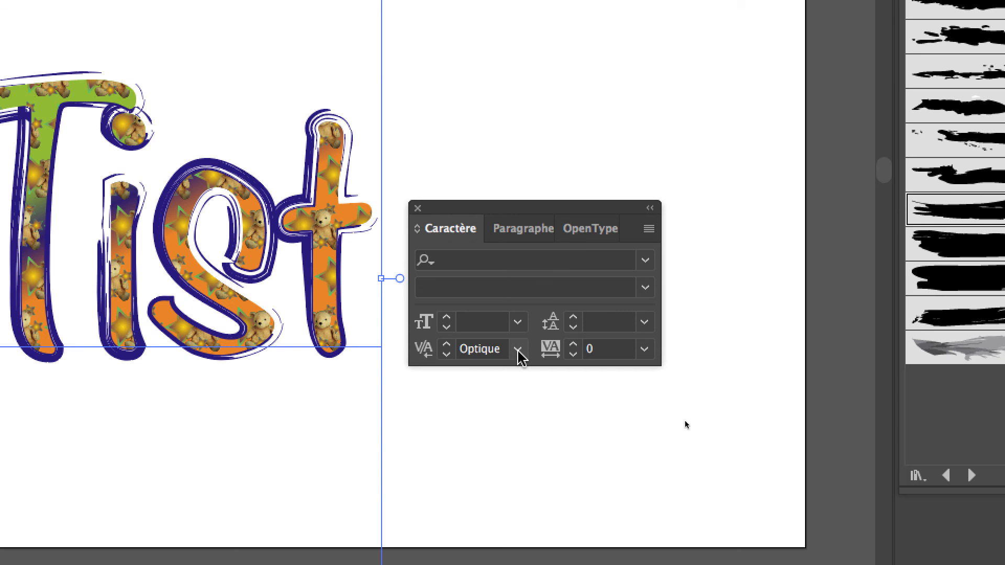
left_click(898, 351)
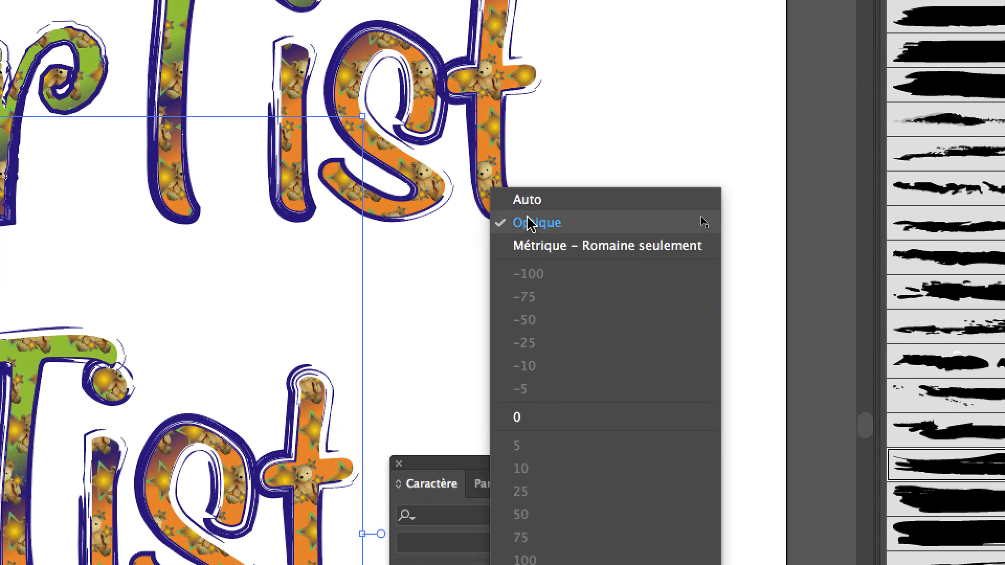
left_click(542, 2)
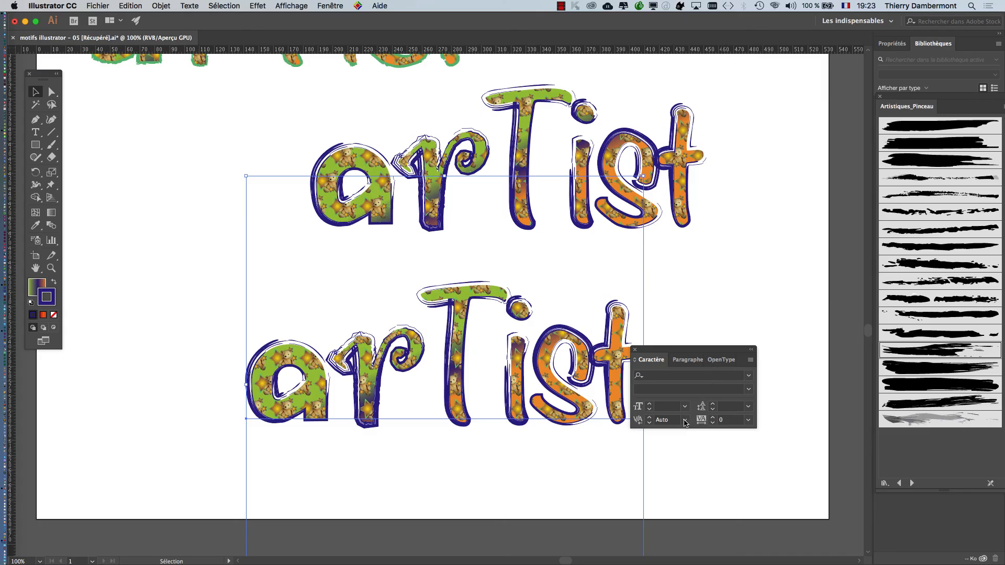
left_click(685, 421)
left_click(696, 230)
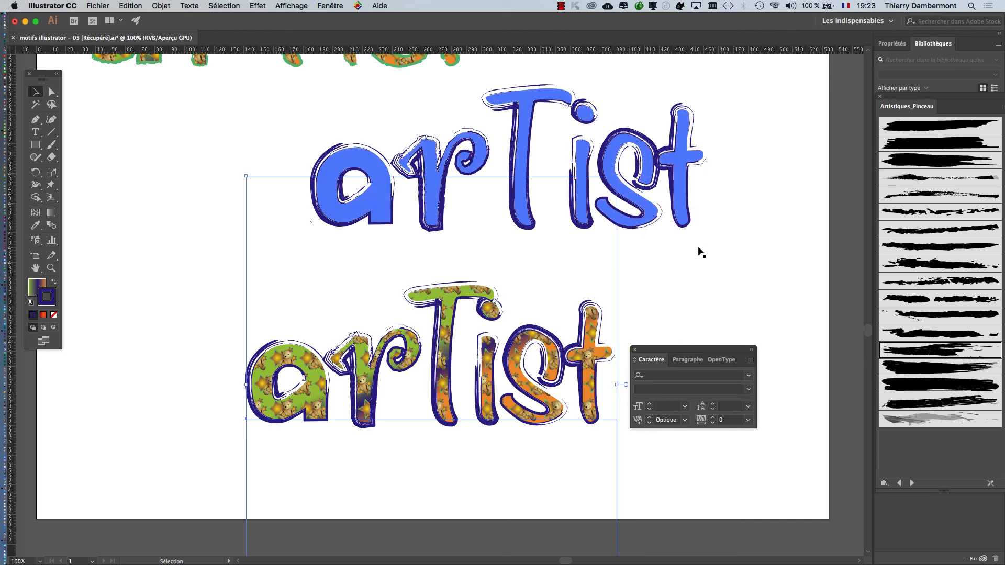